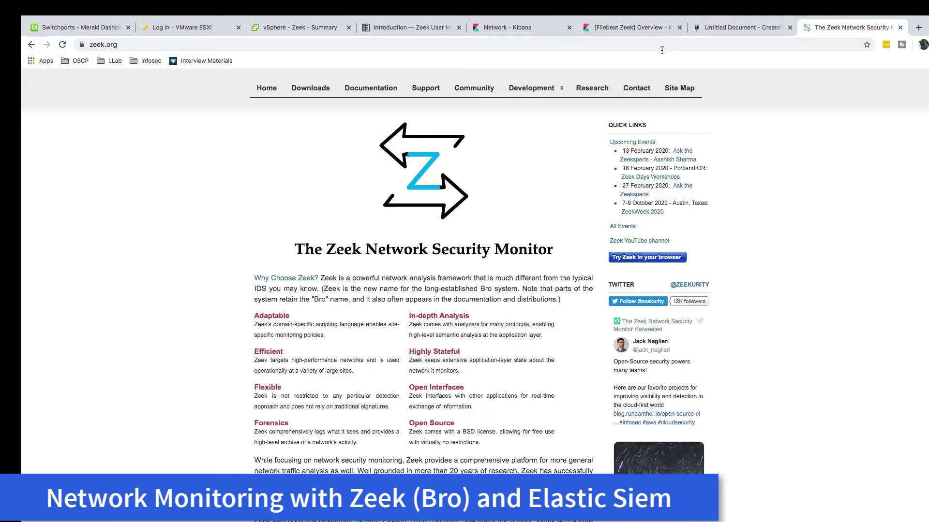
- Open the Filebeat Zeek overview dashboard, then glance at the Creately diagram and zeek.org tabs
click(626, 31)
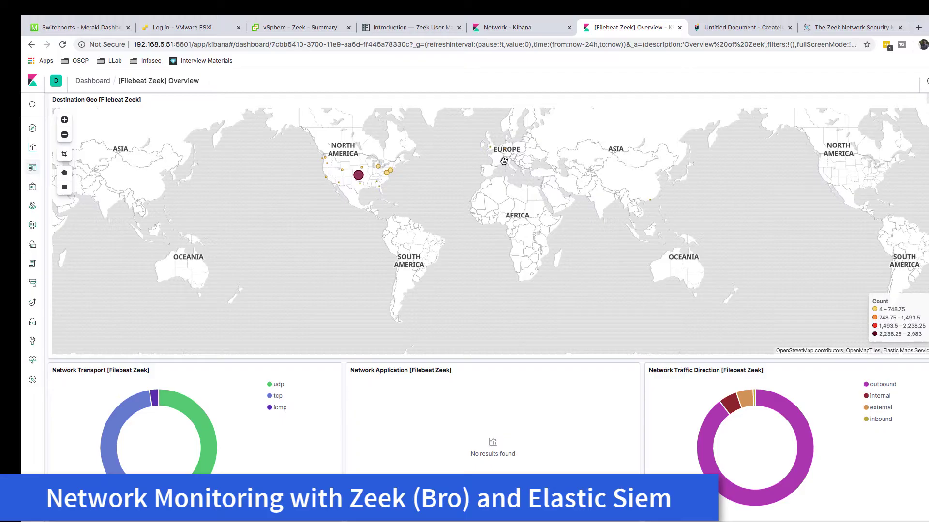
click(721, 28)
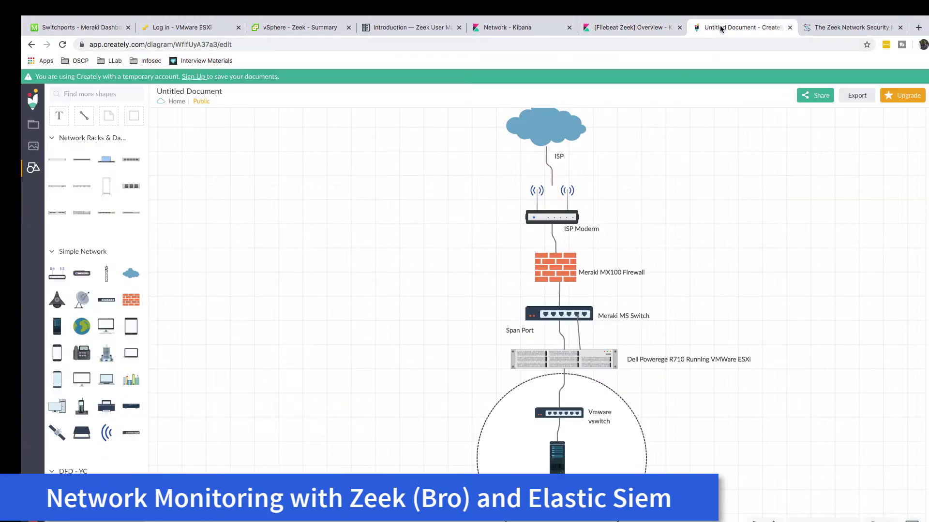
click(843, 27)
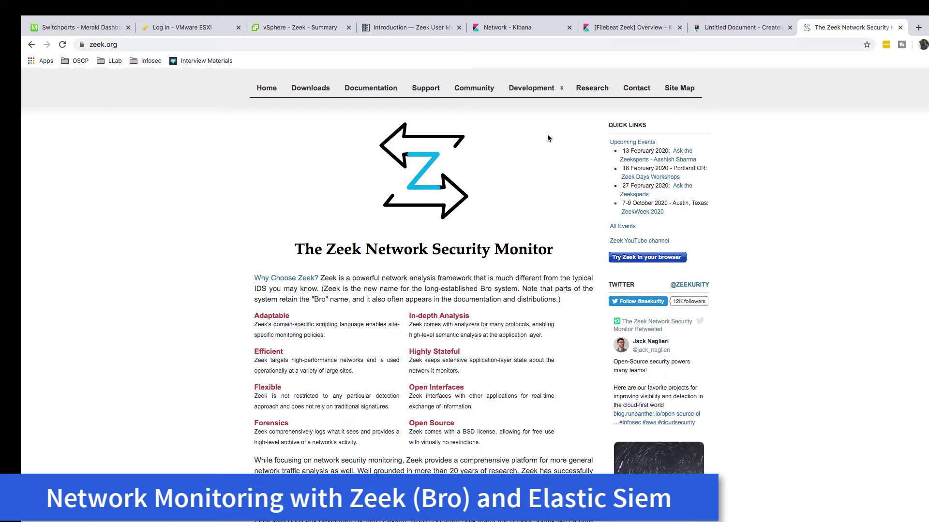
- Highlight the Zeek homepage title, then return to the Filebeat Zeek dashboard and scroll its charts
drag(559, 253, 304, 237)
click(508, 206)
click(617, 27)
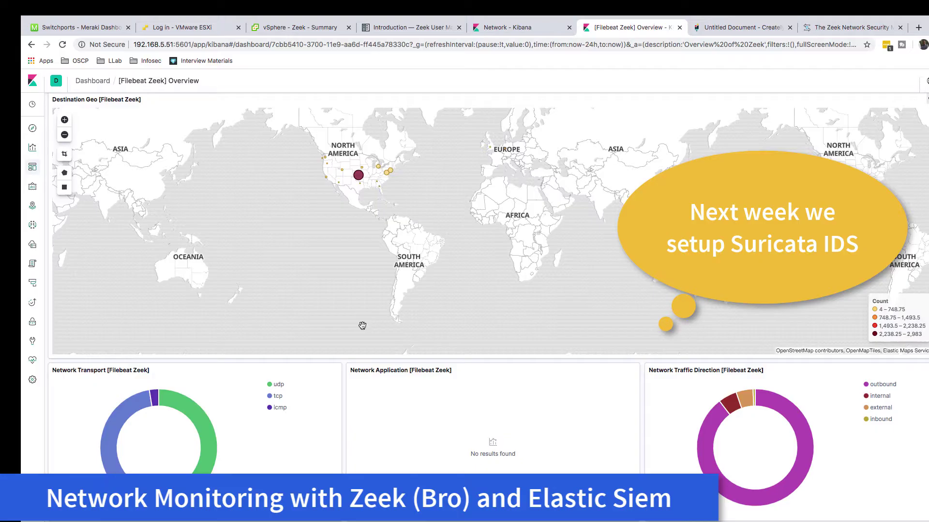
scroll(364, 326, down, 5)
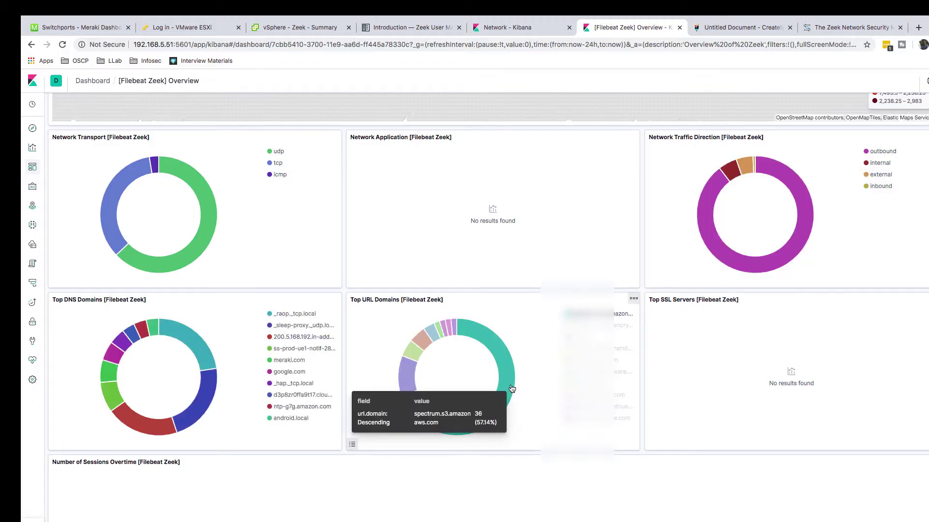
- Review the SIEM Network map showing 9,155 network events, then bring up the Zeek manual Introduction
click(509, 30)
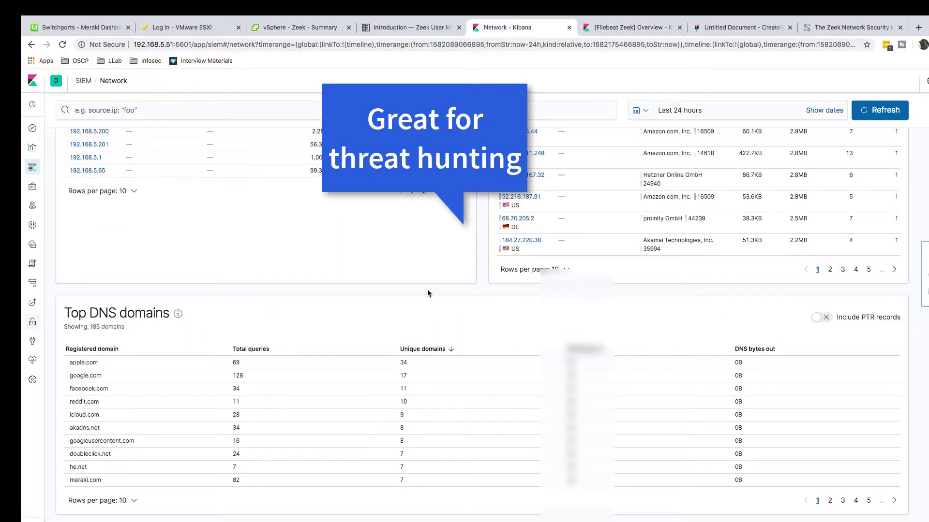
scroll(428, 293, up, 15)
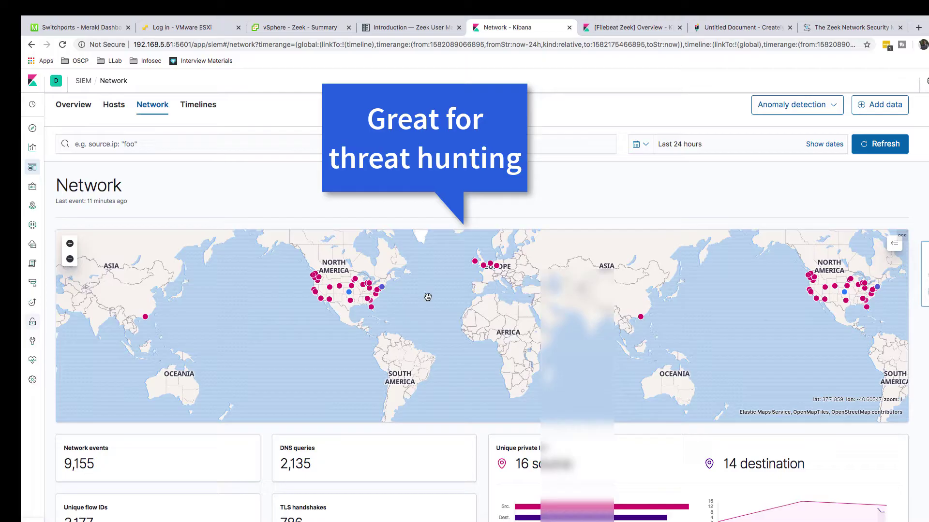
scroll(442, 297, down, 1)
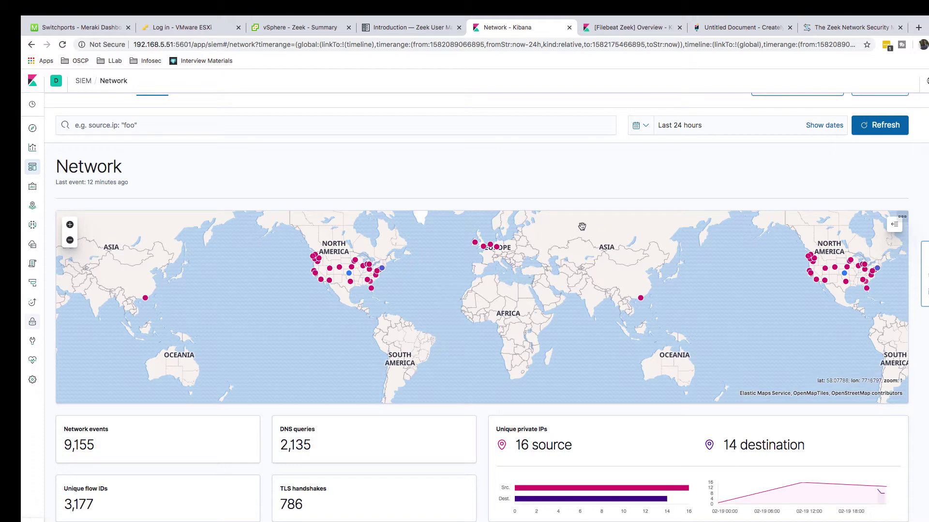
click(419, 29)
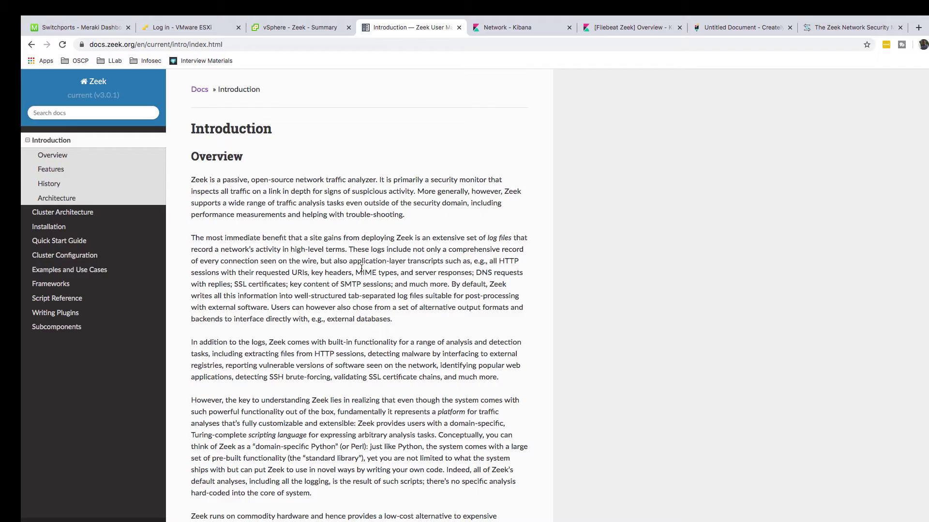
- Log in to the ESXi host to see its port groups, including NewMirror, then go to Meraki switchports
click(187, 28)
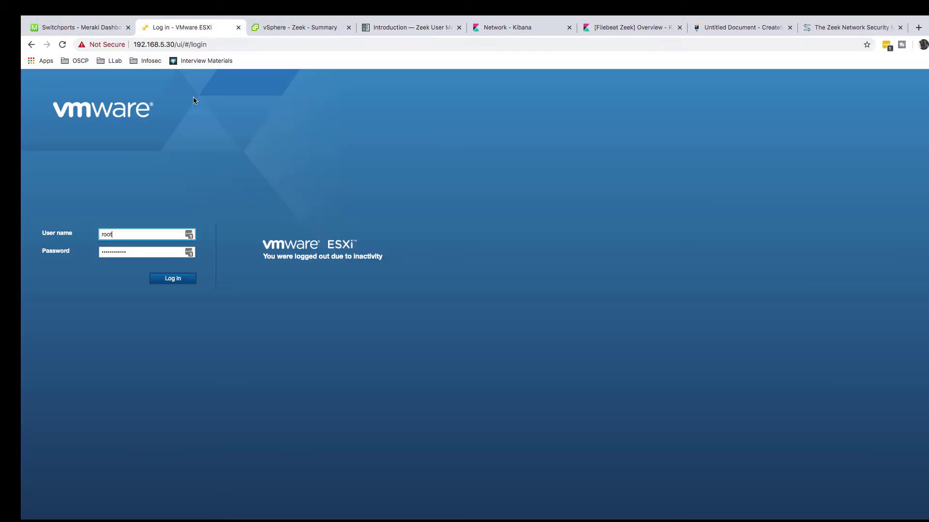
click(173, 279)
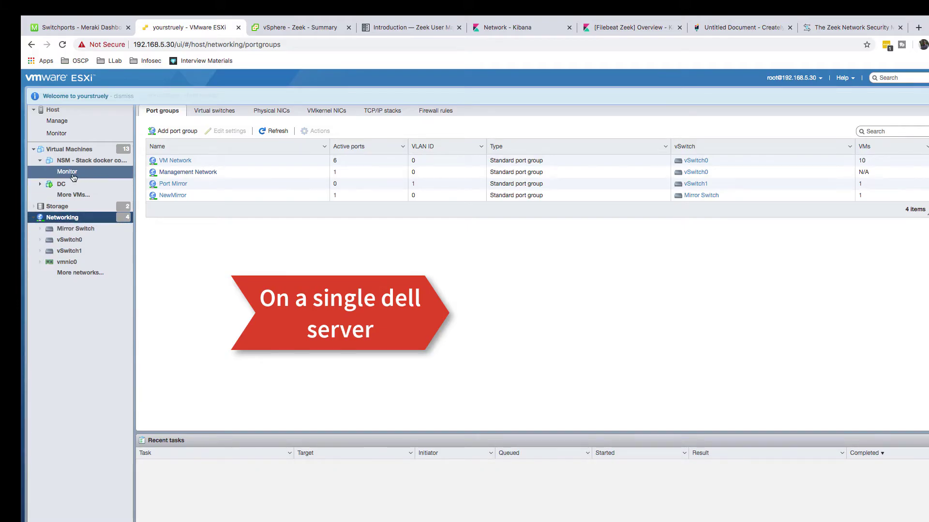
key(ctrl+shift+Tab)
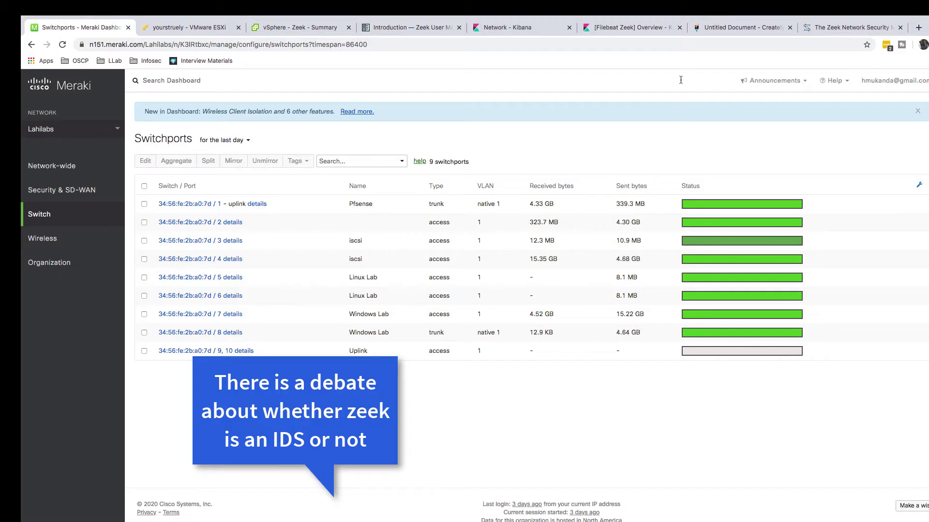
- Walk through the Creately home-lab diagram from ISP to the Zeek IDS VM, then return to SIEM Network
click(737, 30)
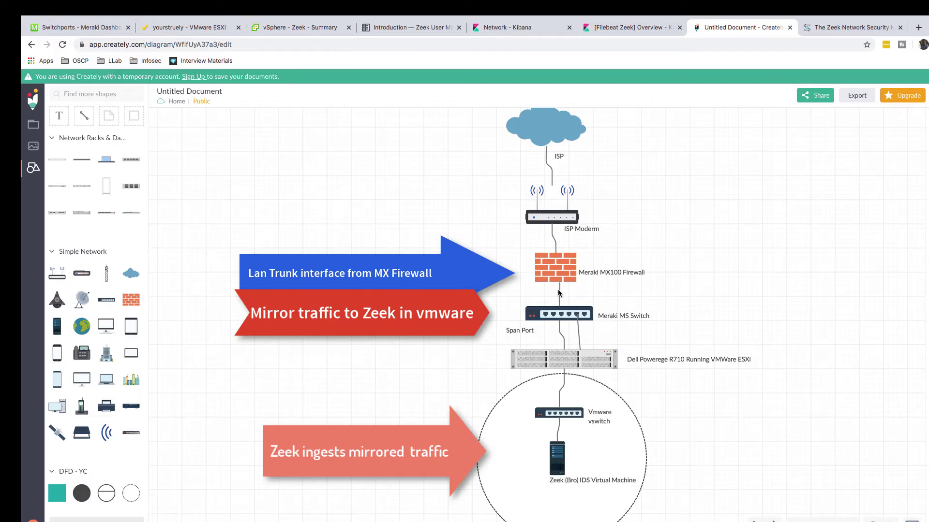
click(503, 29)
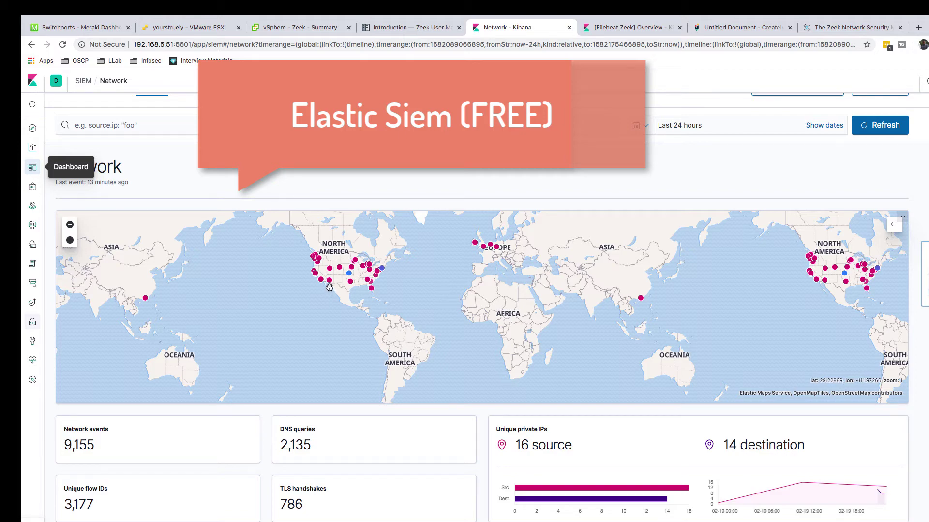
- Check the Source and Destination IPs tables and the Filebeat Zeek overview, then go back to the diagram
scroll(329, 288, down, 7)
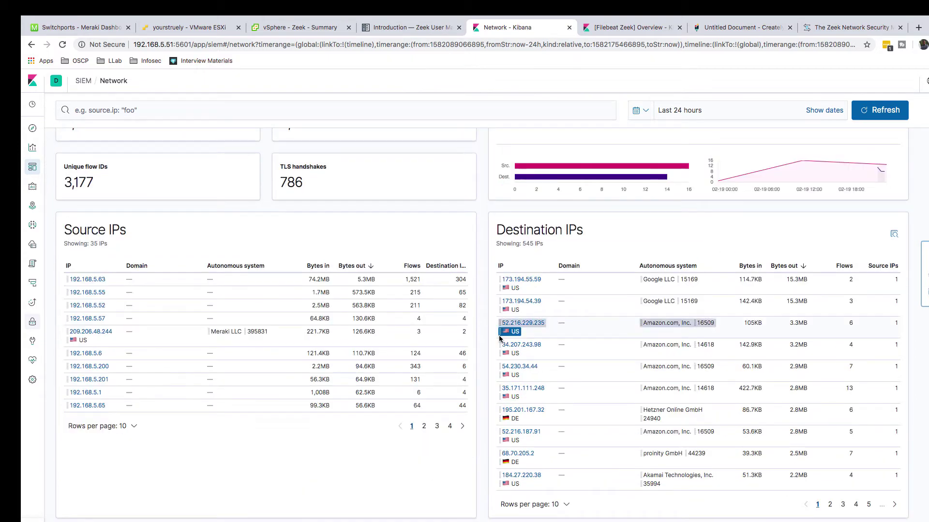
scroll(375, 394, up, 6)
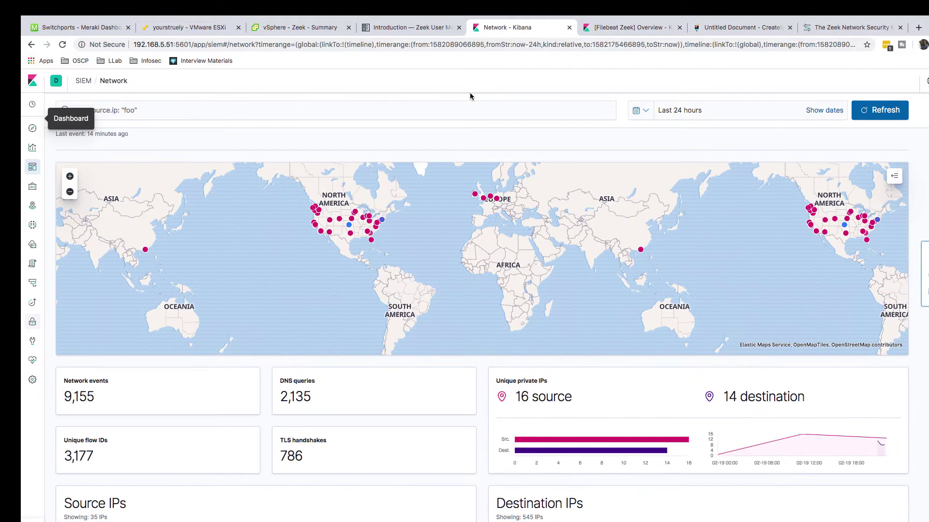
click(627, 29)
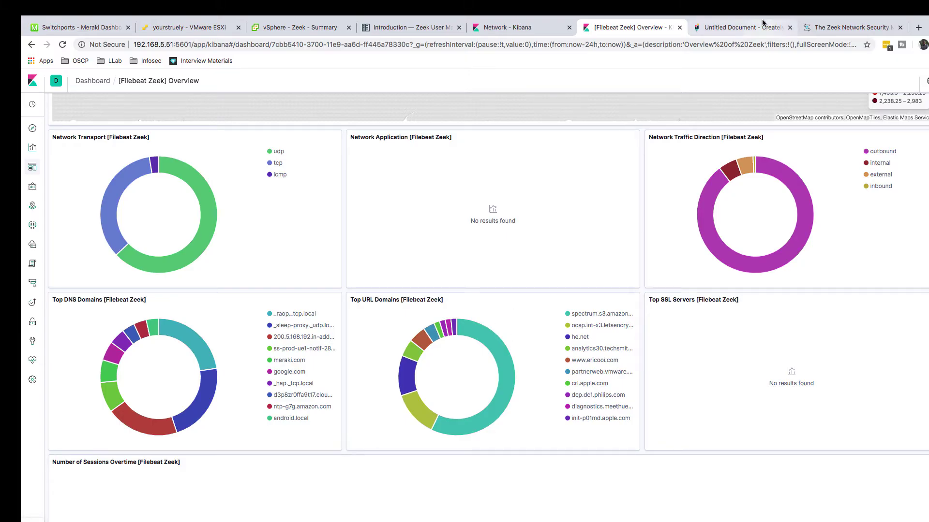
click(752, 27)
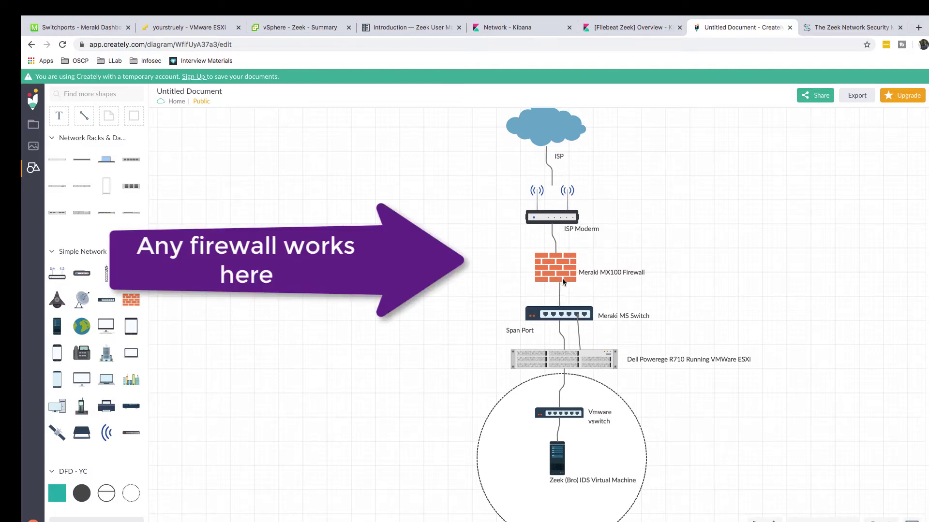
- View the Meraki switchports list, noting the Pfsense uplink on port 1 and the Windows Lab trunk on port 8
click(77, 27)
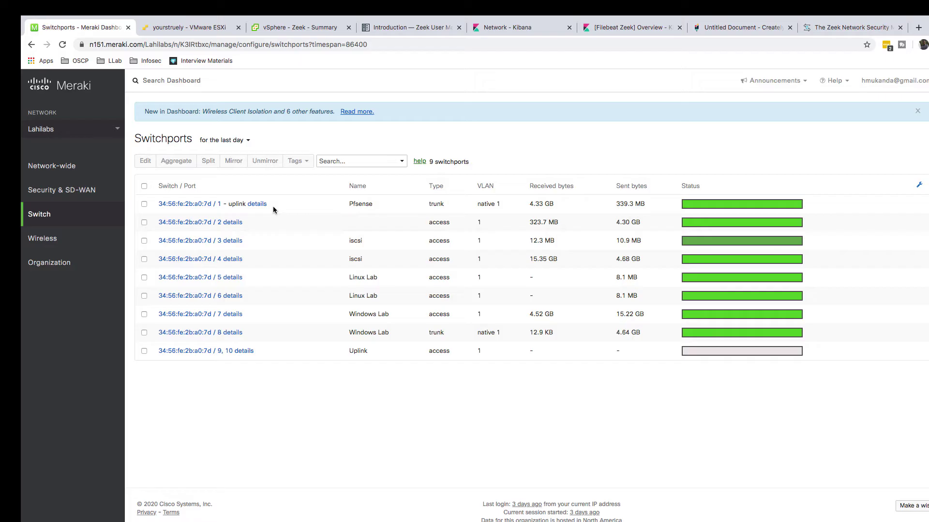
drag(374, 206, 346, 206)
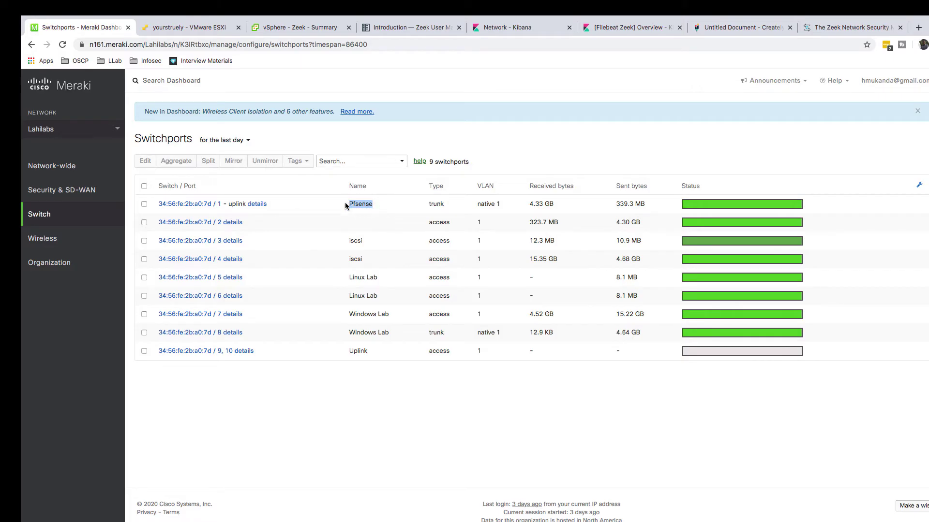
click(306, 208)
click(740, 27)
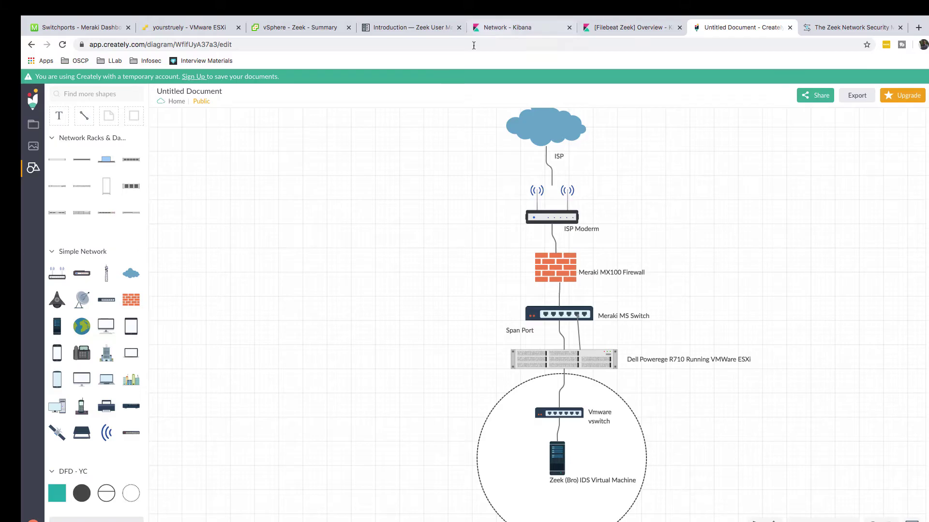
click(93, 28)
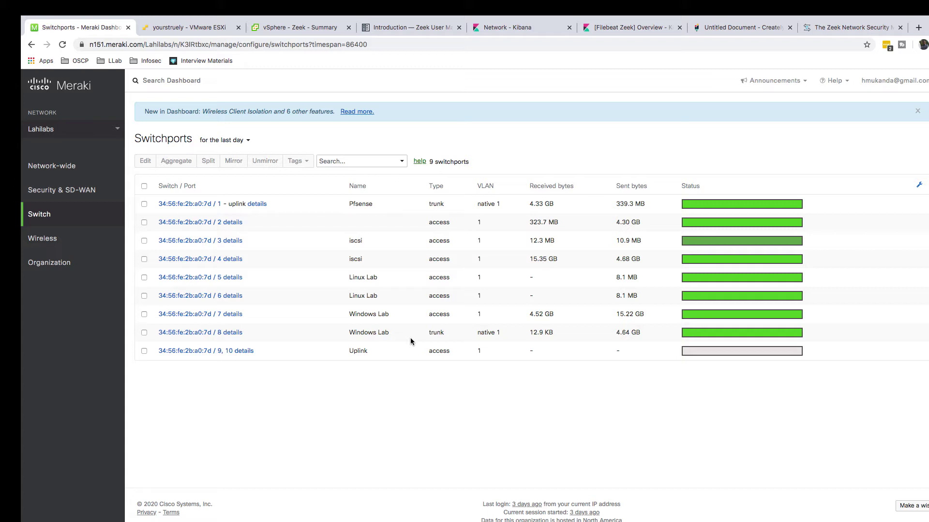
- Try selecting ports 8 and 2 for mirroring, open the port mirror settings, then cancel the update
mouse_move(448, 340)
click(144, 333)
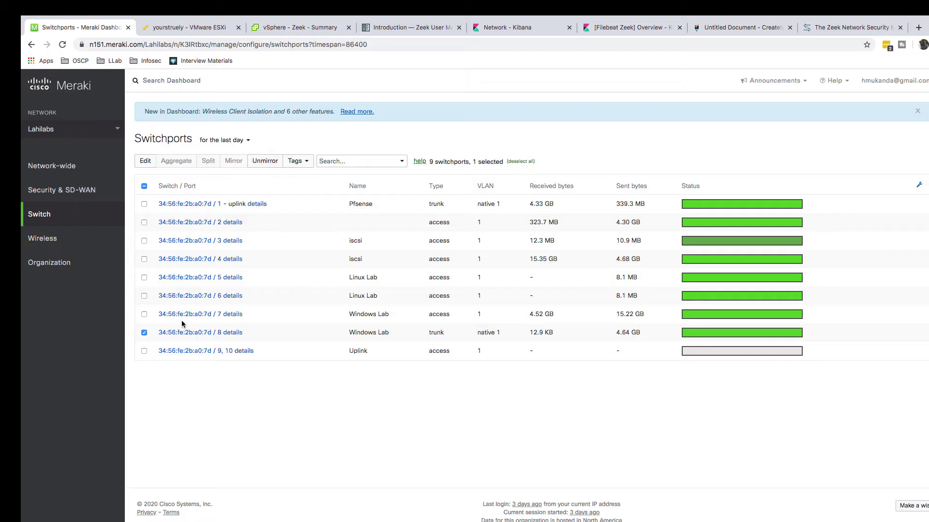
click(144, 333)
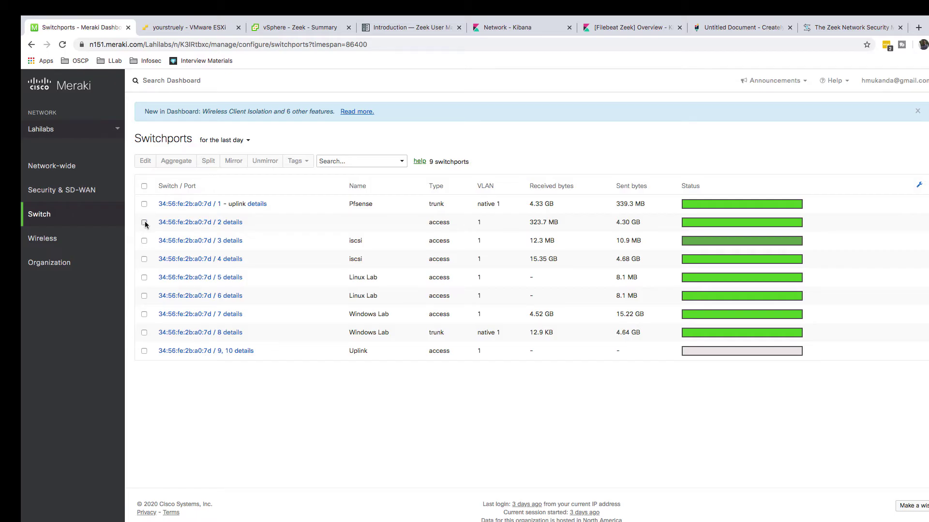
click(145, 223)
click(232, 162)
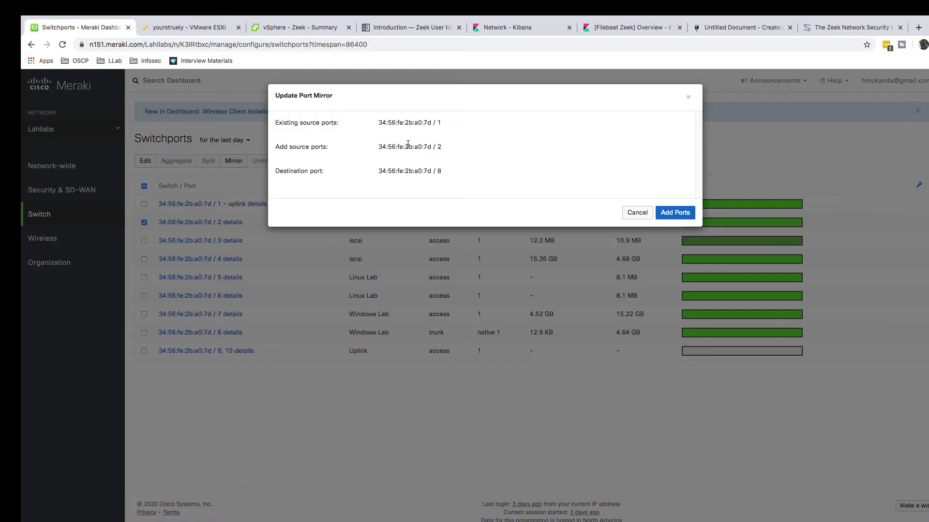
click(637, 214)
- Select the Pfsense uplink port 1 plus ports 9, 10 for the port mirror instead of port 2
click(146, 229)
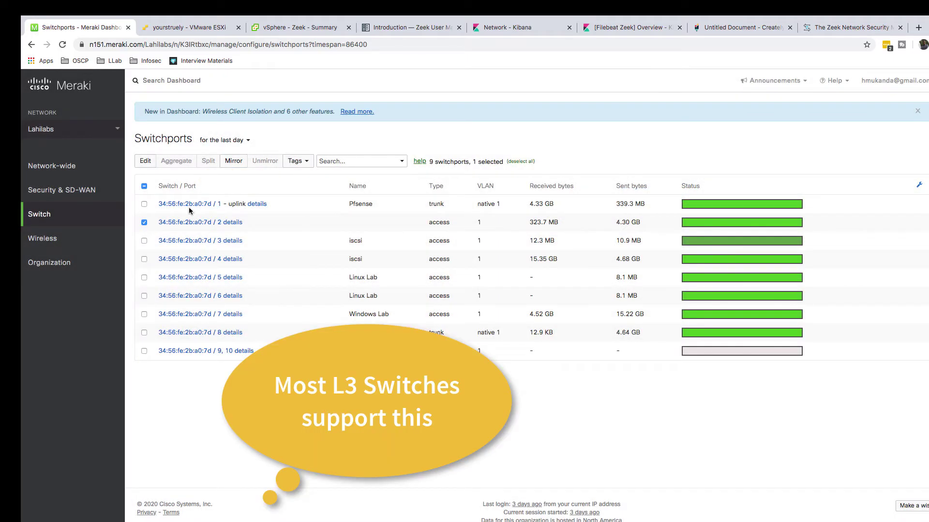
click(144, 223)
click(144, 205)
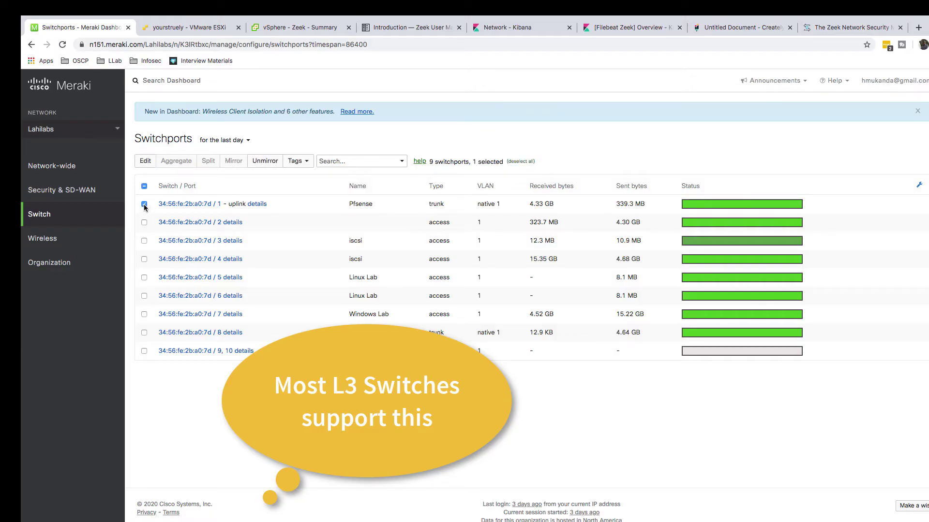
click(144, 351)
click(737, 29)
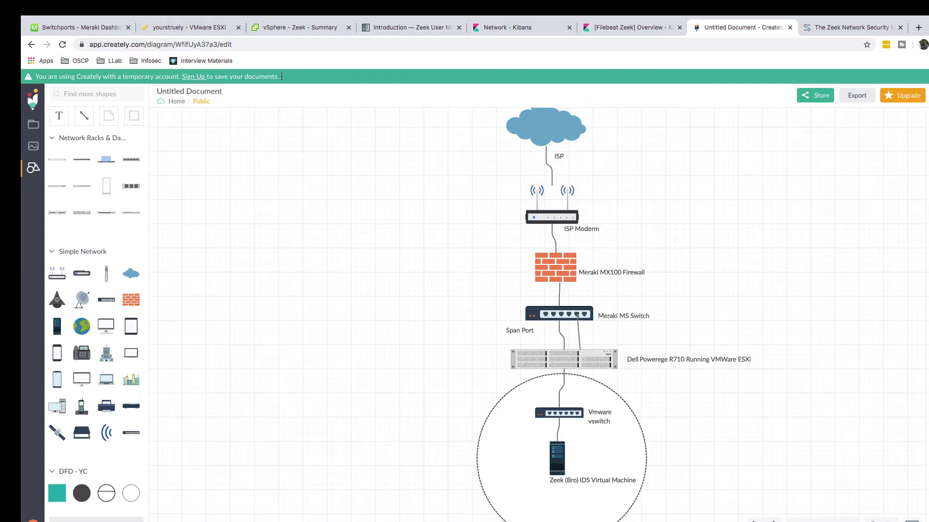
- Show the ESXi Networking port groups, start a new port group and check its virtual switches, then cancel
click(193, 30)
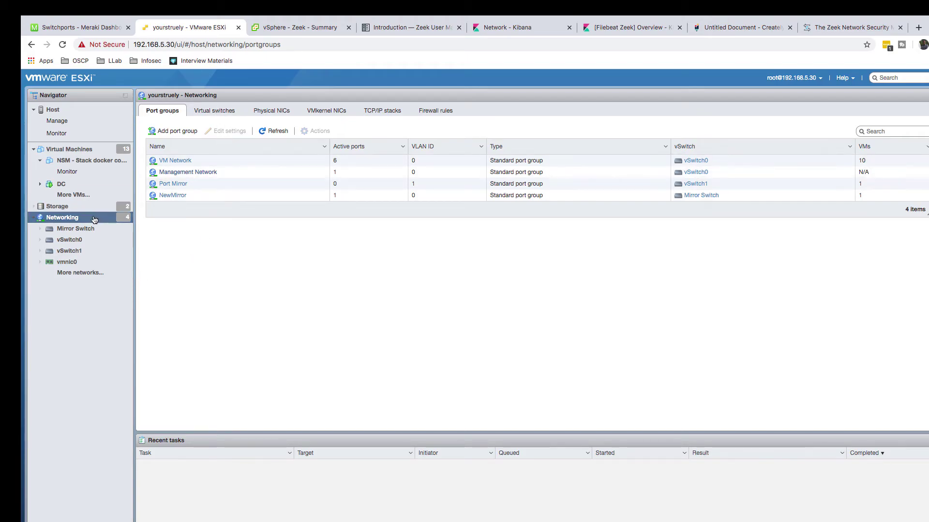
click(77, 218)
click(181, 133)
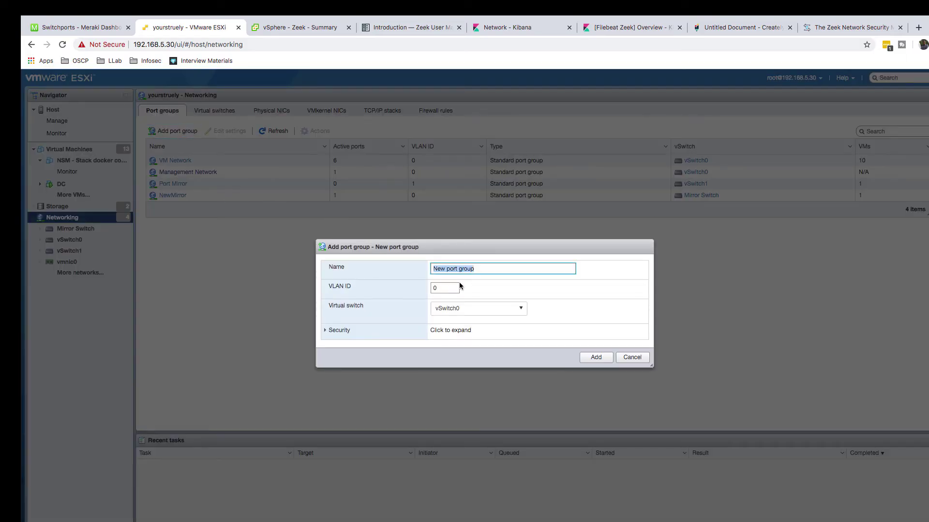
key(BackSpace)
text(fdgbdn)
click(506, 309)
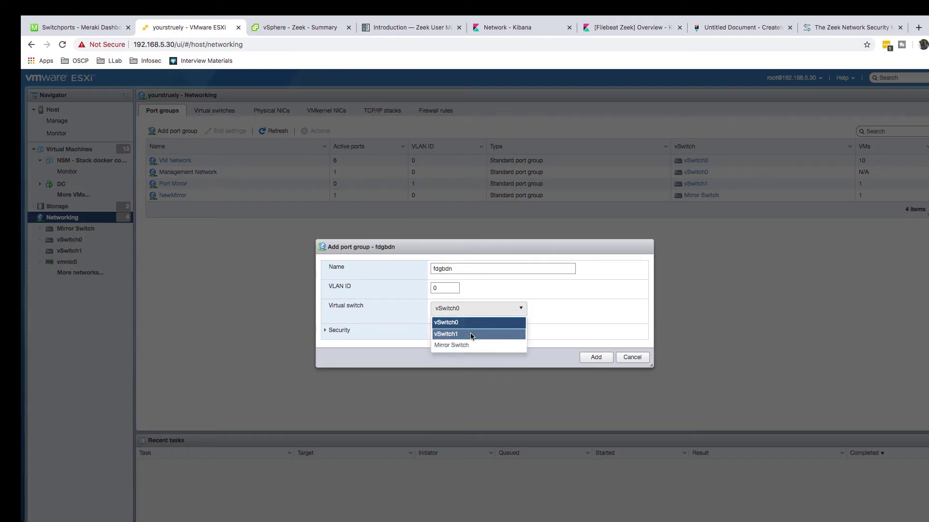
click(593, 309)
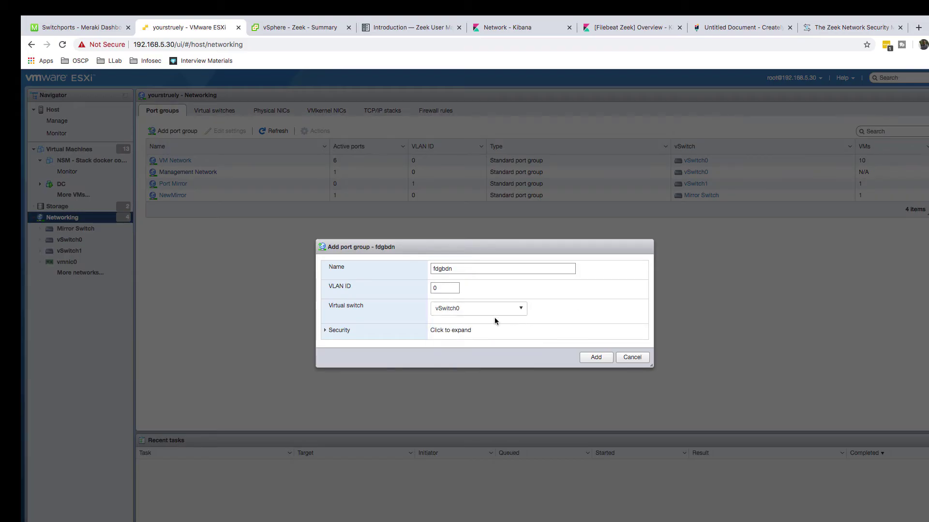
click(632, 357)
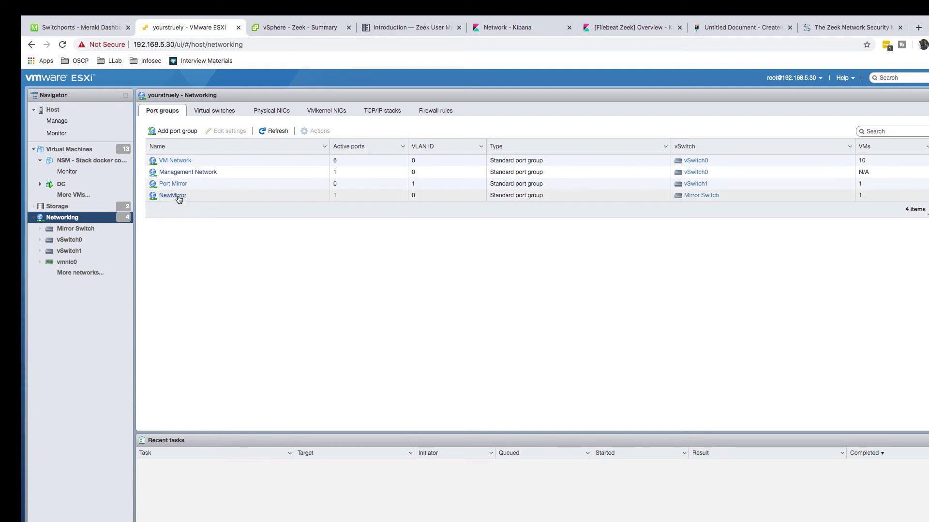
click(216, 113)
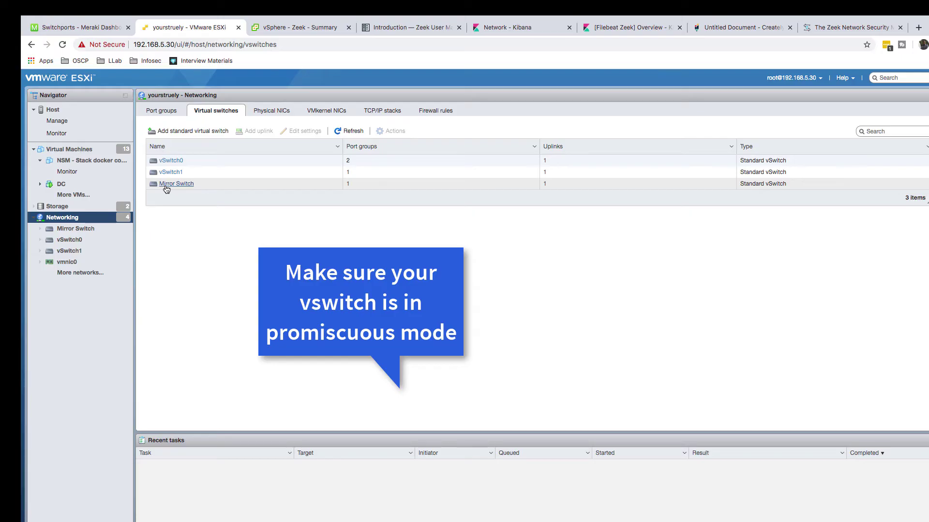
click(173, 186)
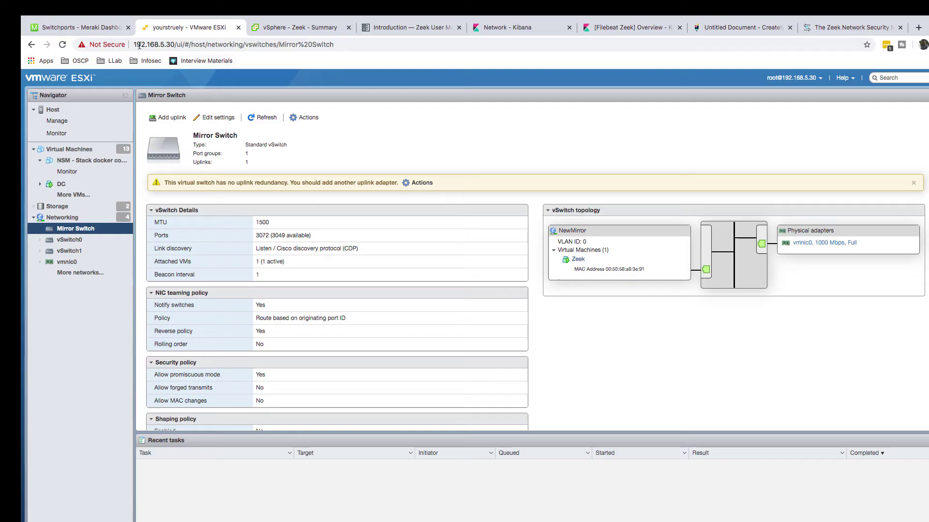
click(102, 29)
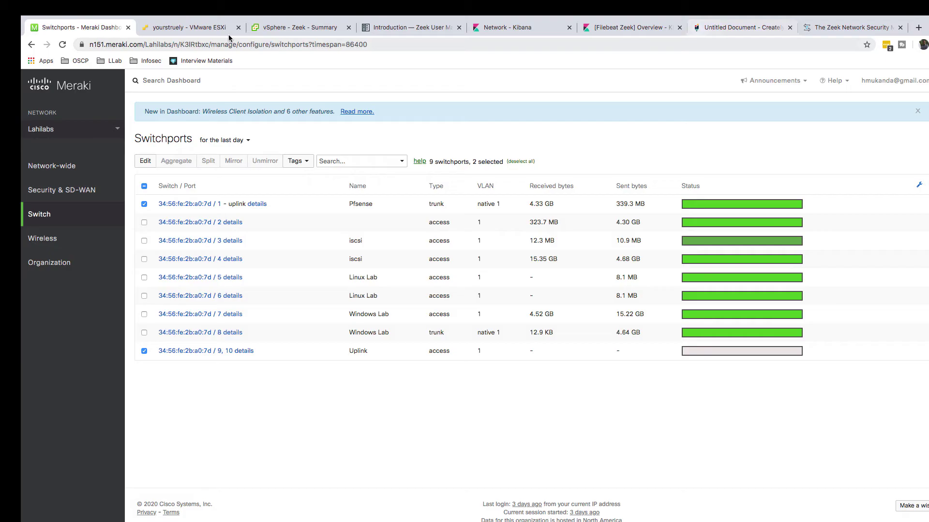
click(208, 28)
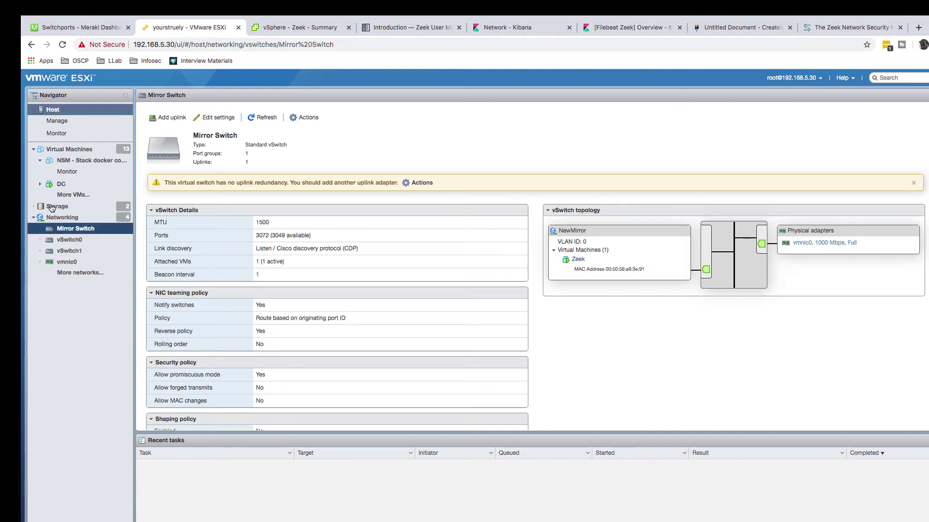
click(61, 217)
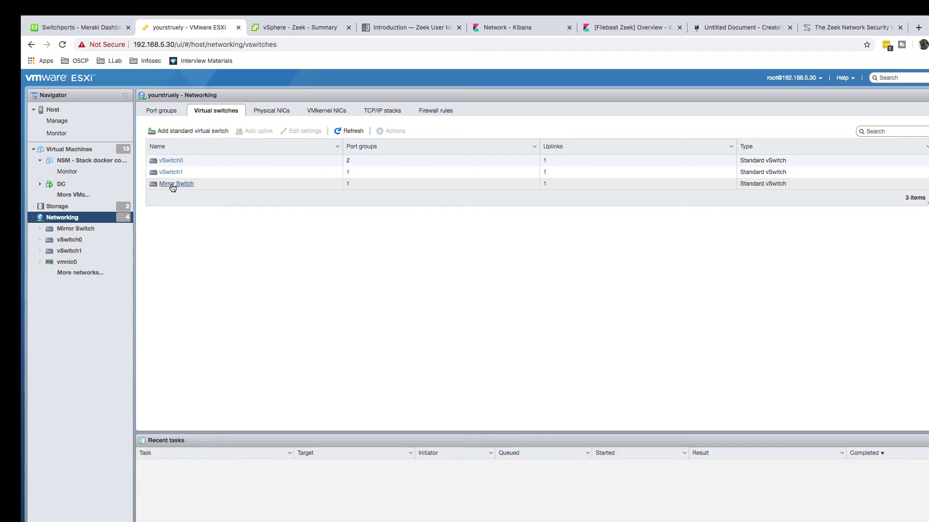
click(163, 112)
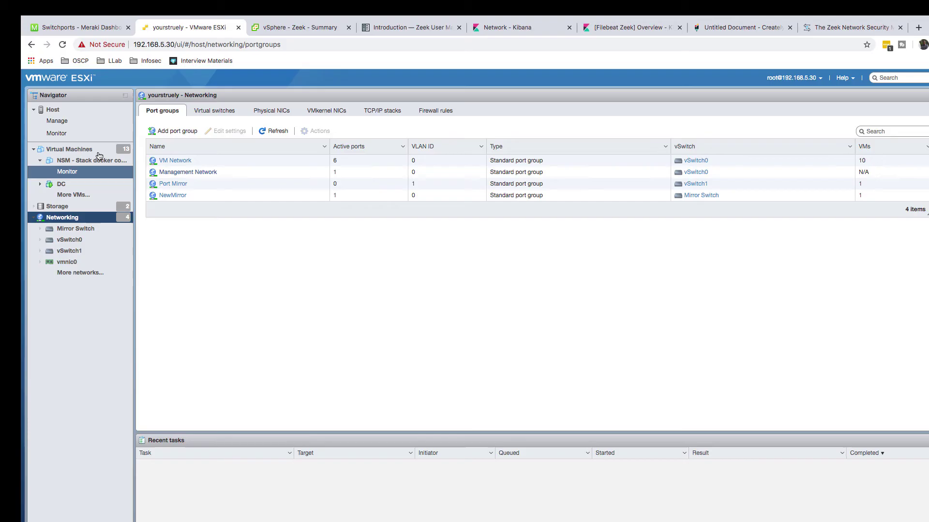
- Open the Zeek VM's Edit Settings in vSphere to confirm Network adapter 2 is on NewMirror
click(306, 27)
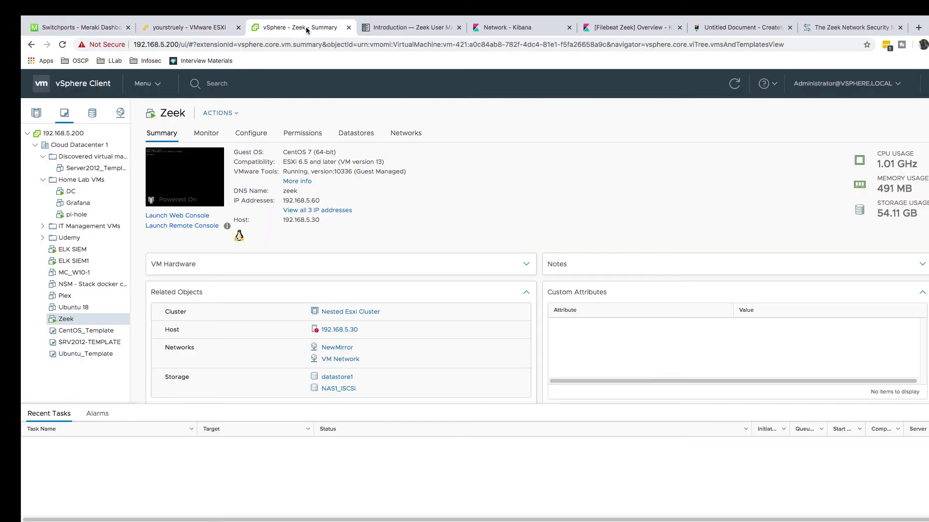
right_click(87, 320)
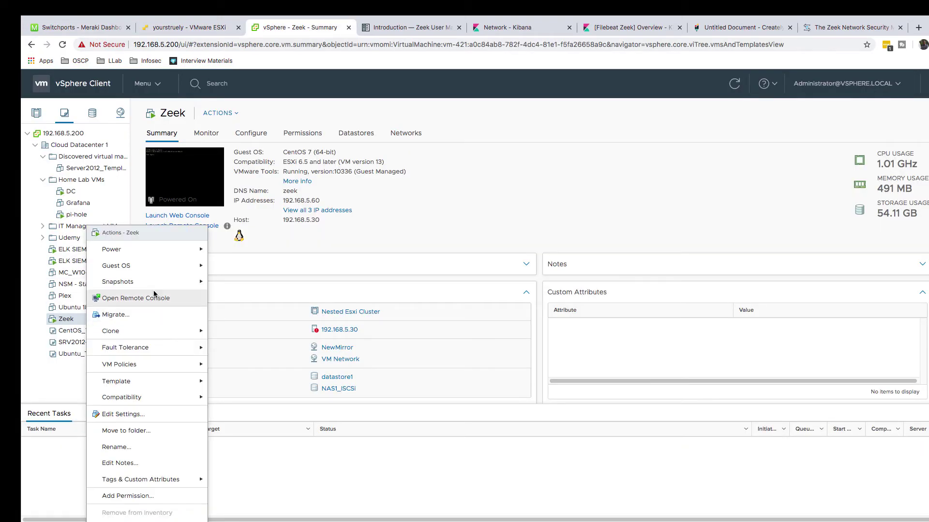
click(134, 414)
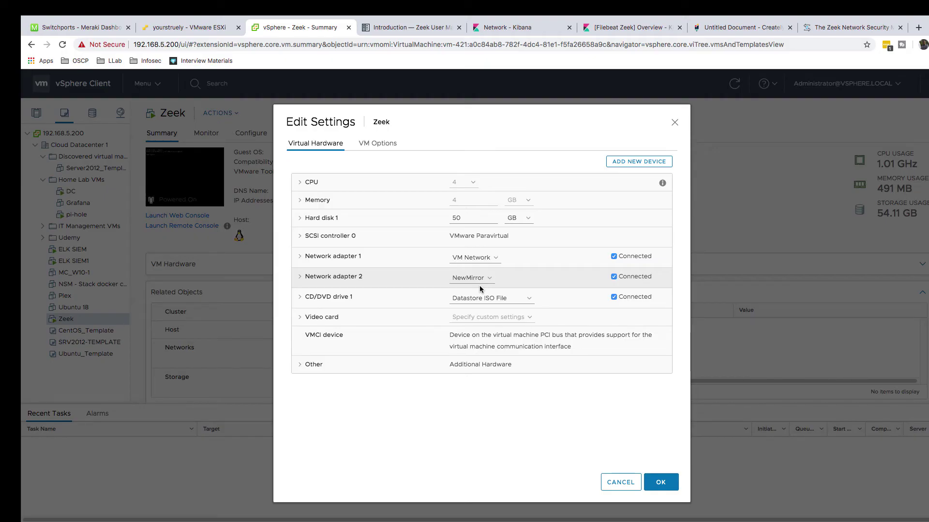
key(super+5)
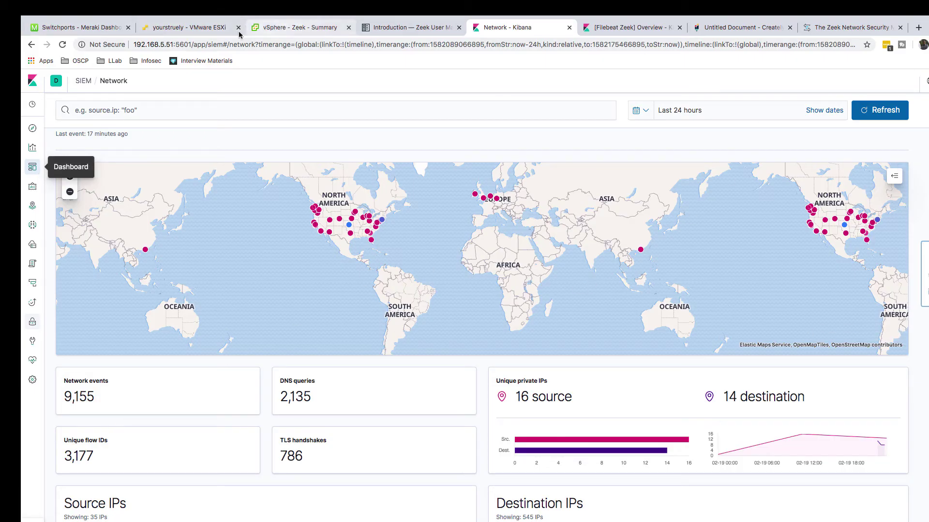
- Open the Zeek manual's Introduction page and scroll through its Overview section
click(402, 30)
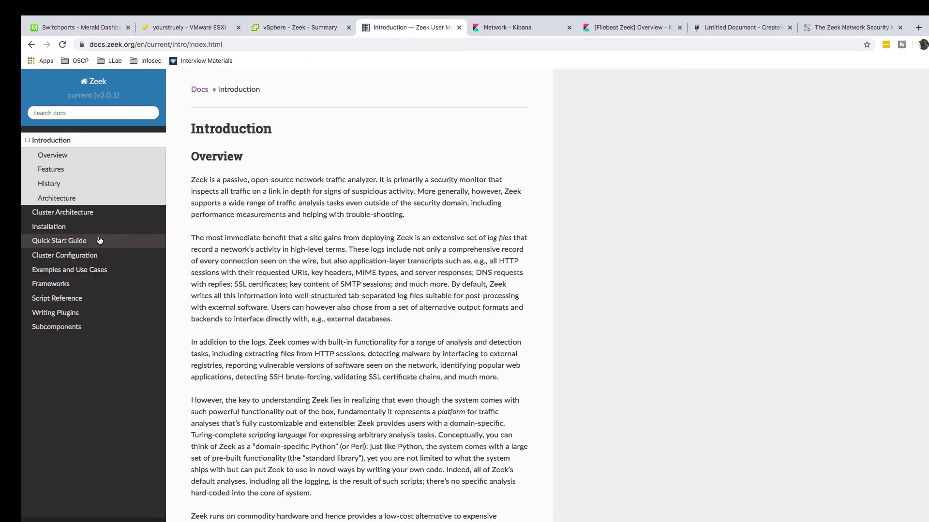
scroll(349, 290, down, 5)
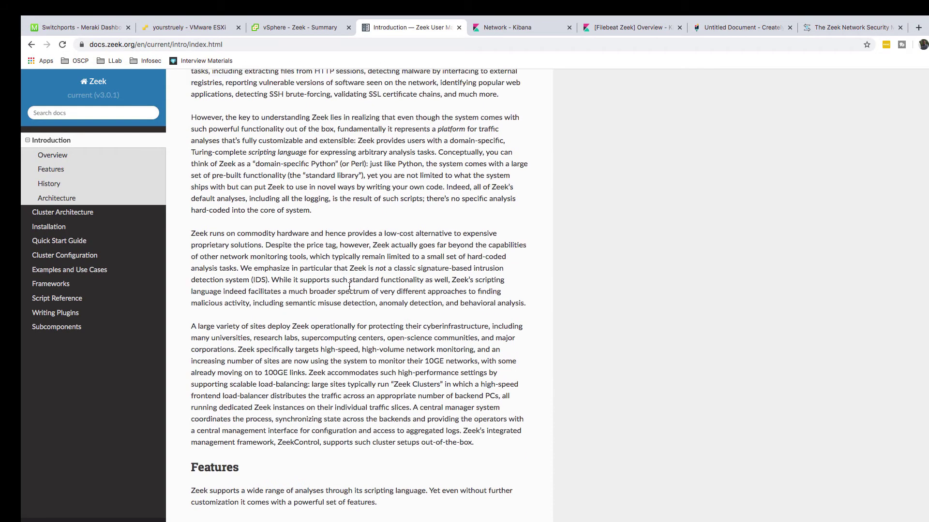
scroll(349, 287, up, 5)
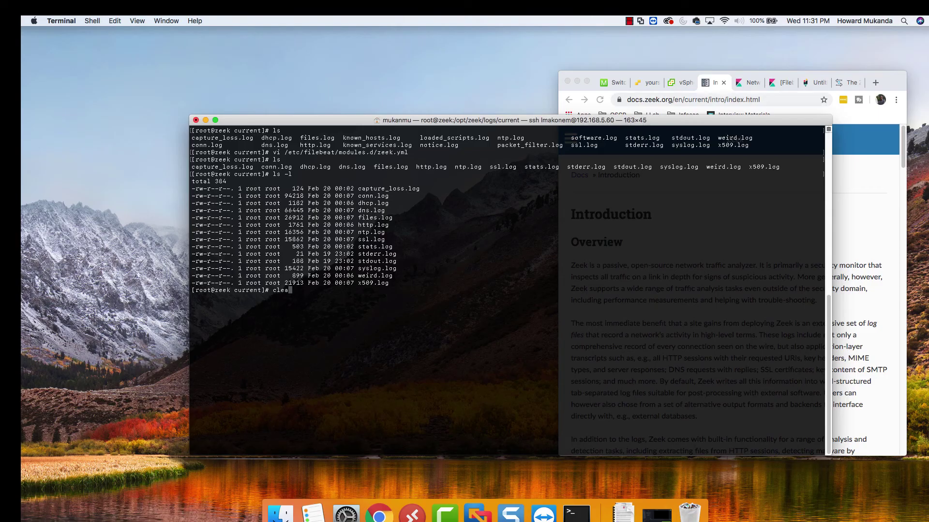
- Clear the terminal and list the Zeek logs in /opt/zeek/logs/current with ls and ls -l
key(super+k)
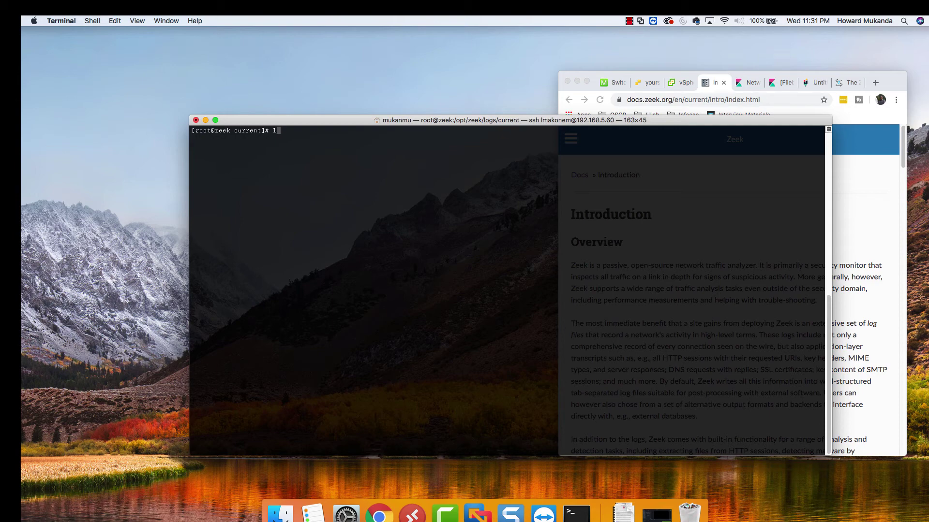
text(ls)
key(Return)
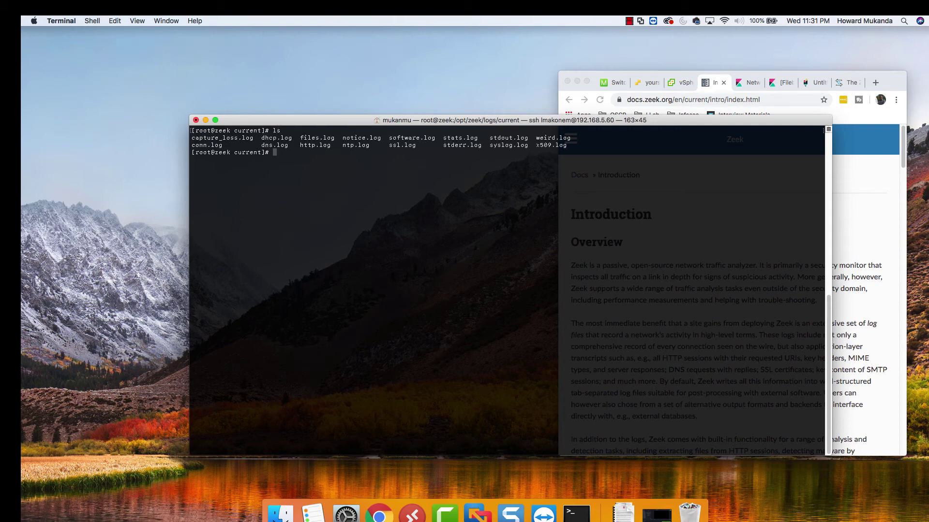
text(ls -l)
key(Return)
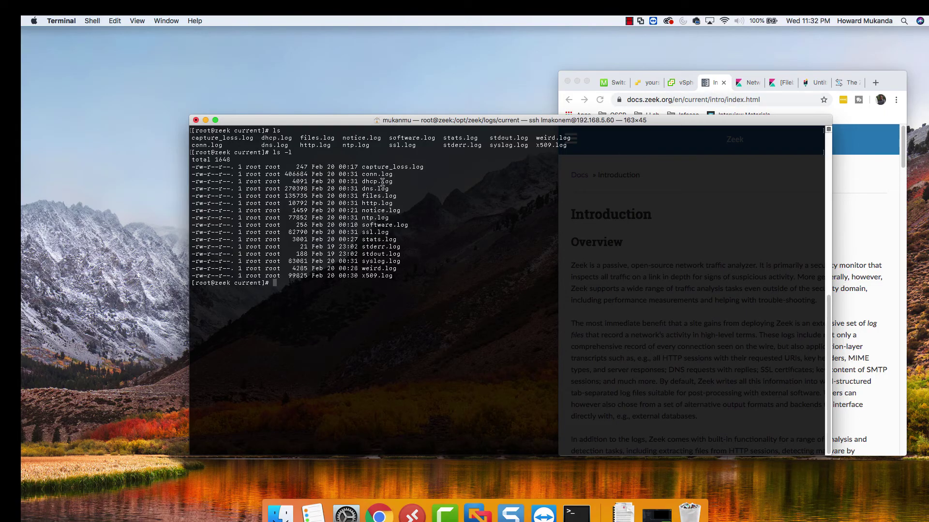
- Re-run ls -l to show the logs growing and highlight the files from stats.log to x509.log
key(ctrl+l)
key(Up)
key(Return)
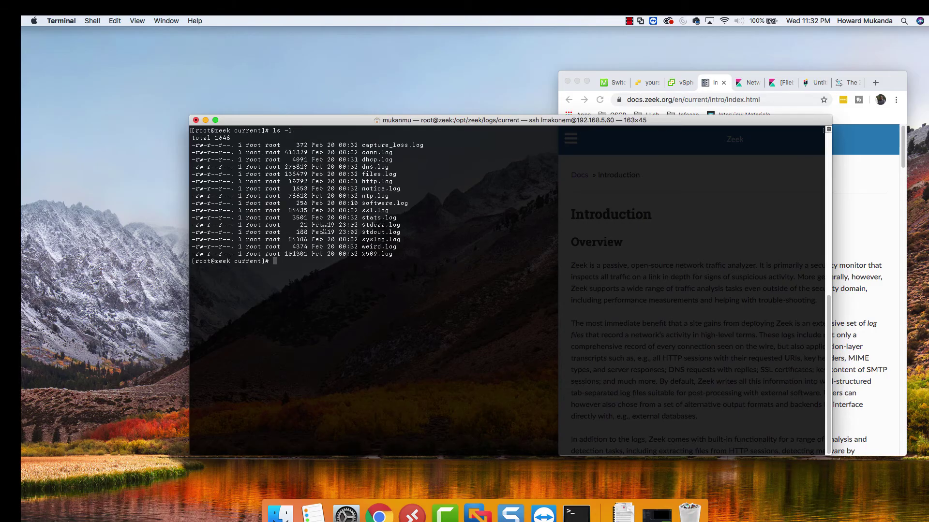
drag(394, 255, 310, 152)
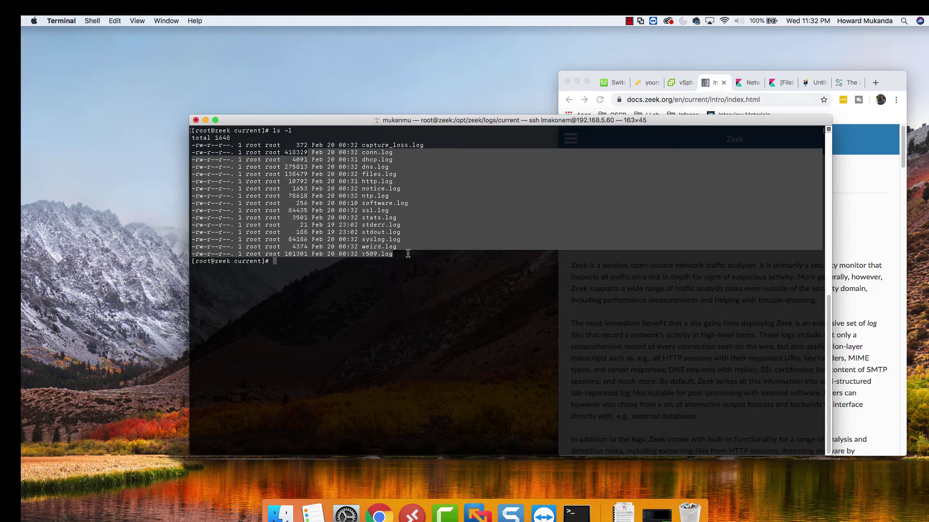
click(390, 258)
drag(396, 261, 300, 147)
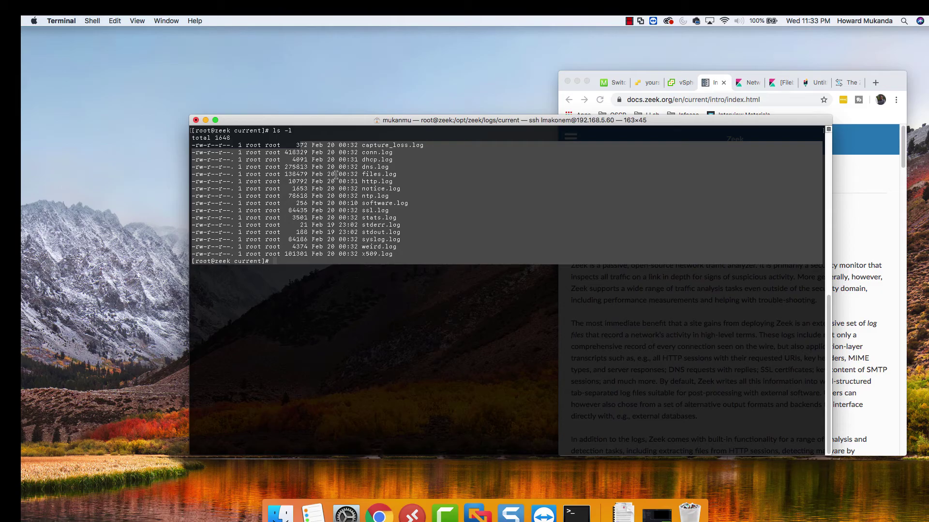
click(429, 261)
- Show the [Filebeat Zeek] Overview dashboard and its destination map in full-screen Chrome
click(379, 514)
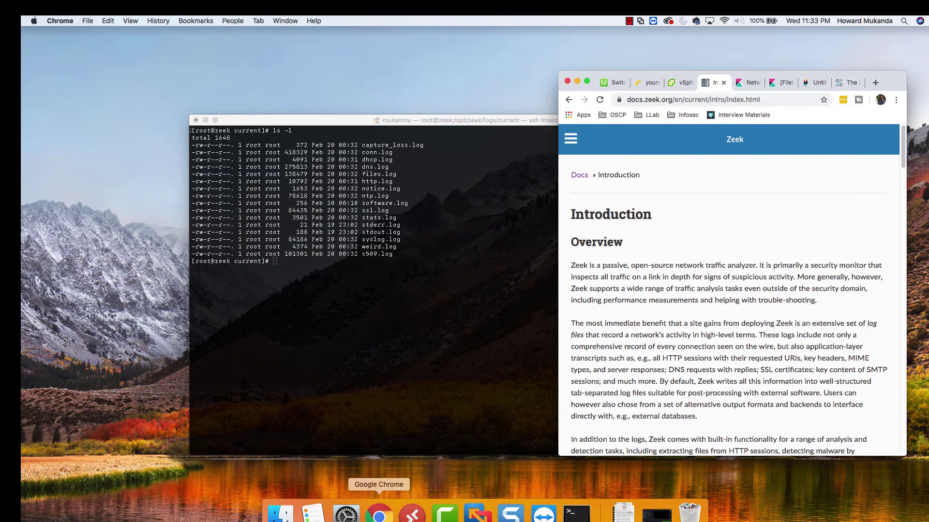
click(587, 81)
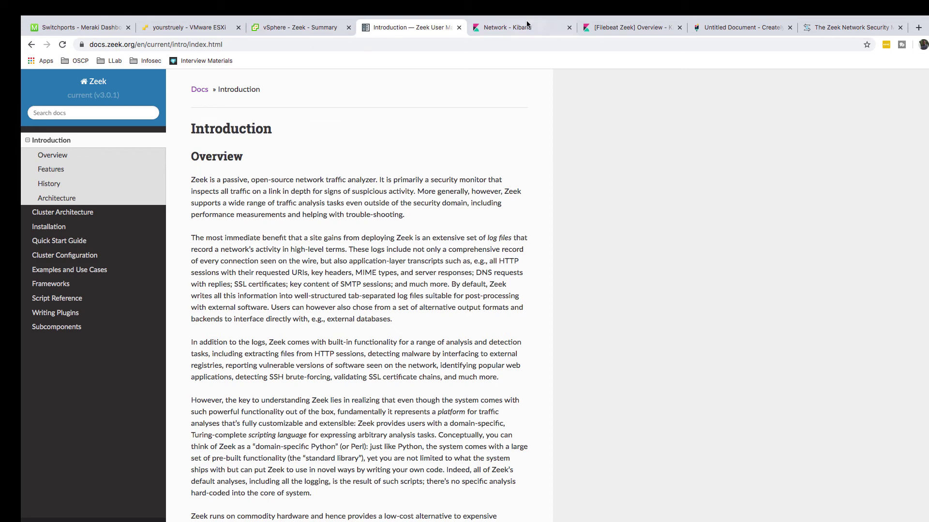
click(507, 27)
click(628, 27)
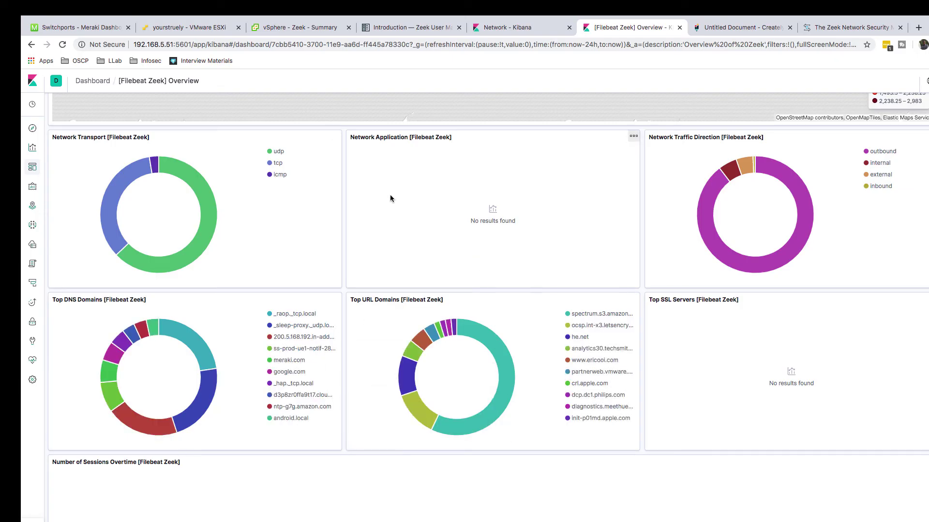
scroll(417, 207, down, 2)
scroll(419, 208, up, 10)
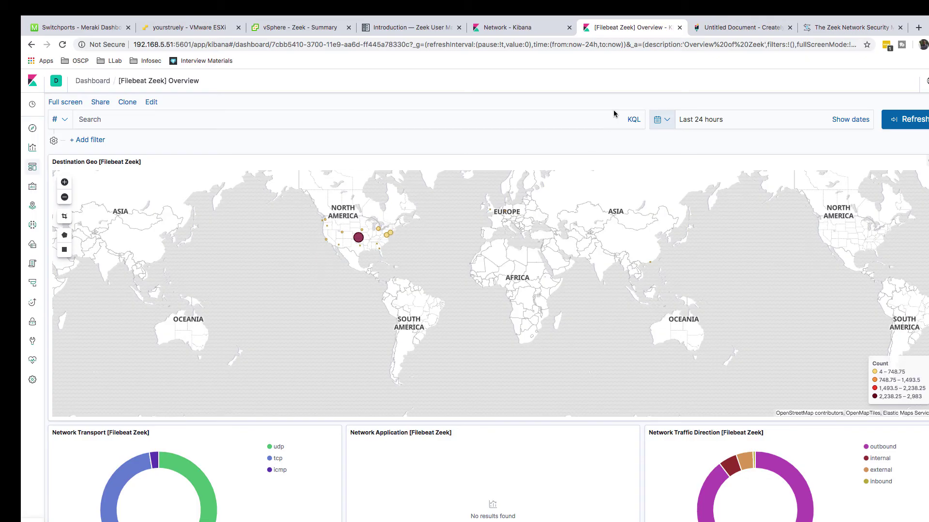
- On the SIEM overview, highlight the Winlogbeat count 8,778 and the Filebeat Zeek count 14,043
click(498, 27)
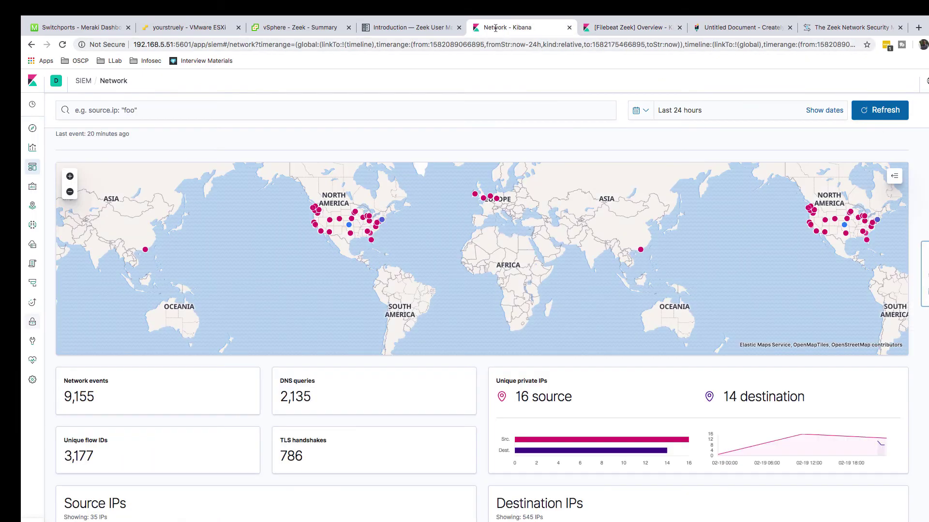
scroll(466, 408, down, 10)
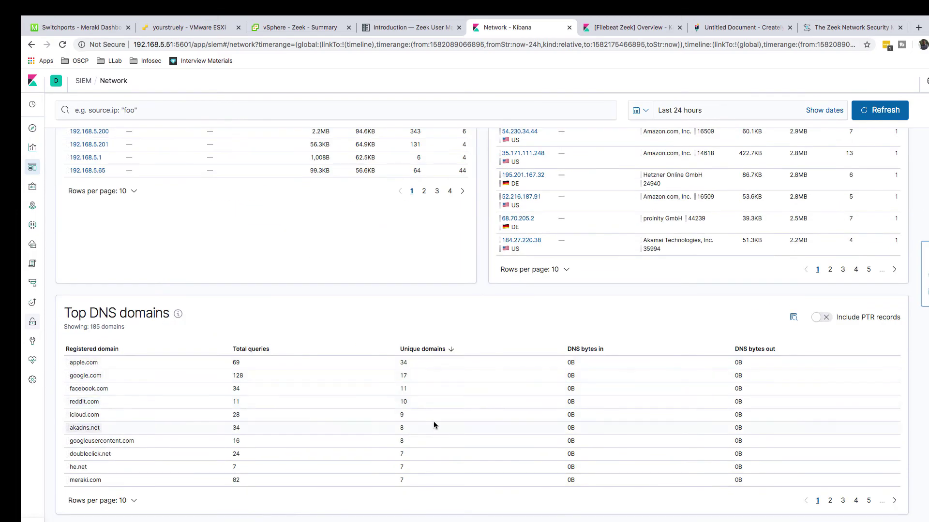
scroll(277, 289, up, 10)
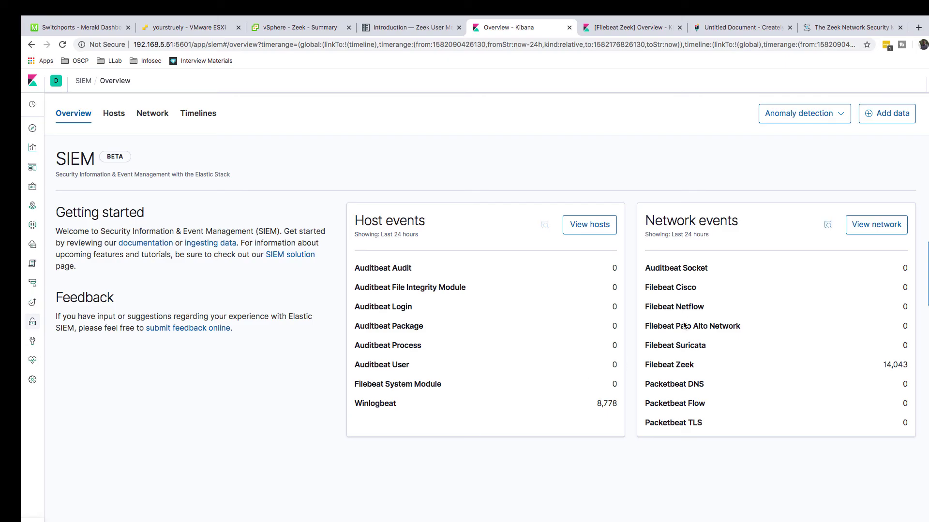
drag(618, 404, 602, 403)
drag(884, 366, 914, 368)
- From the zeek host's events in SIEM Hosts, open details for destination IP 54.158.145.107
click(121, 116)
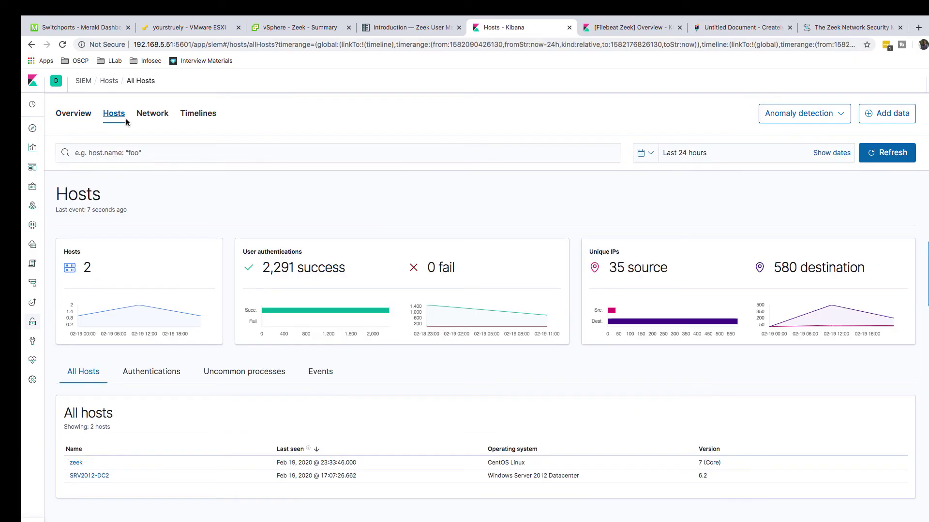
click(77, 463)
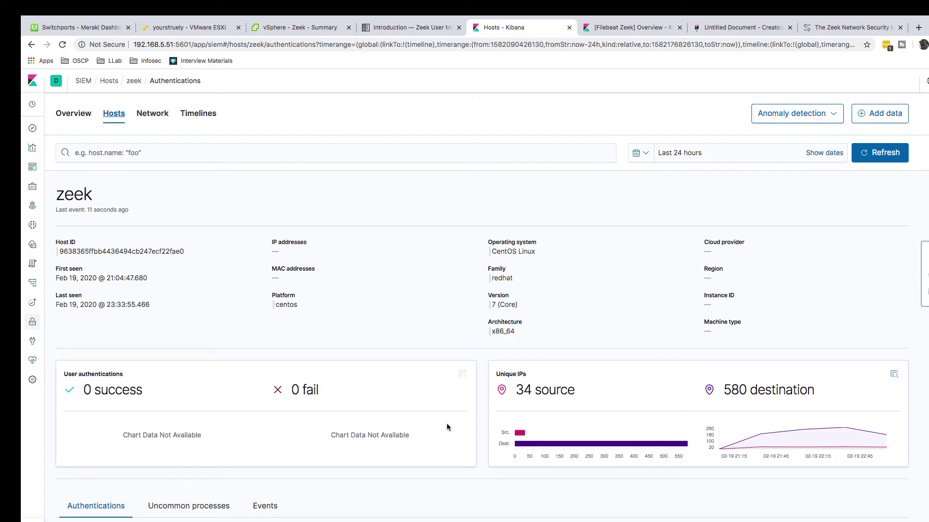
scroll(442, 401, down, 3)
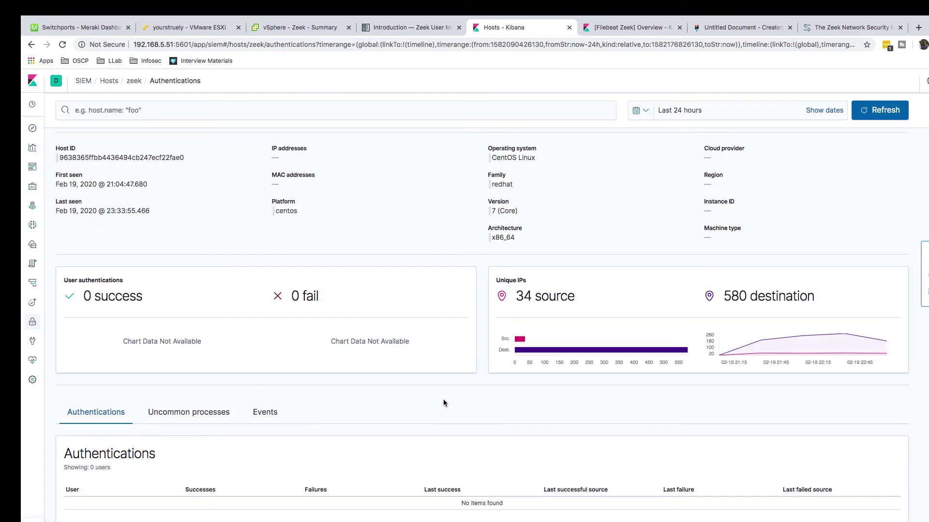
click(283, 413)
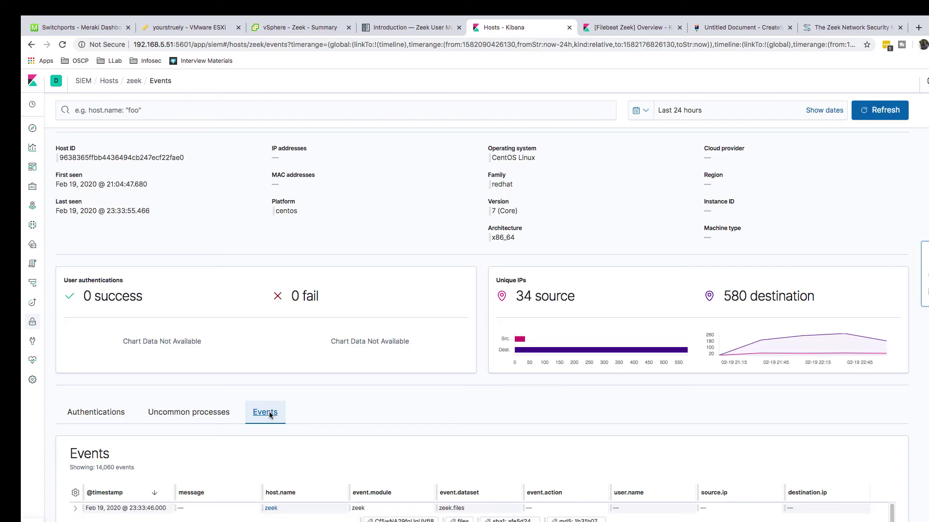
click(161, 109)
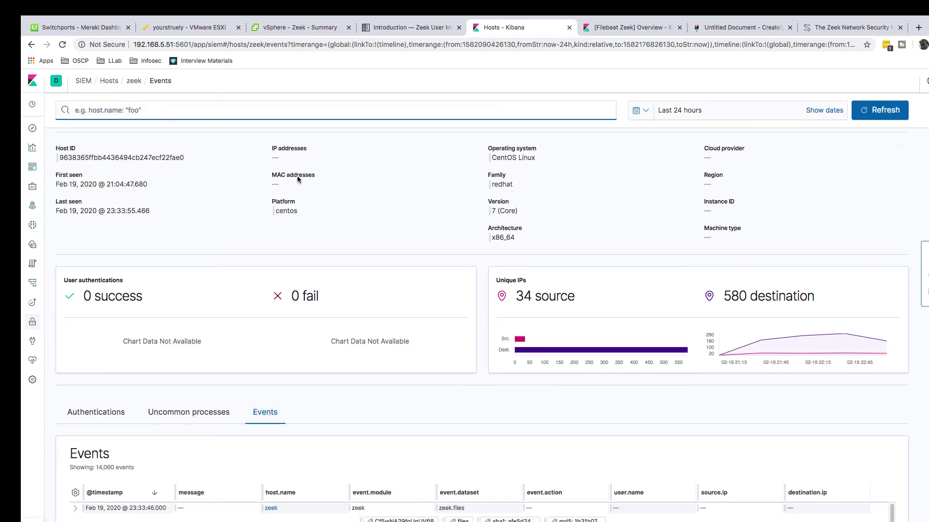
scroll(400, 398, down, 8)
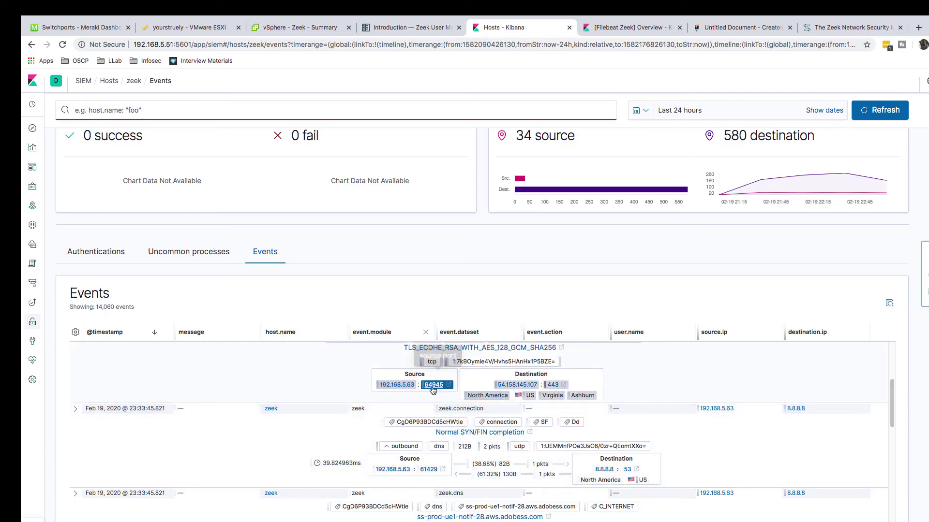
click(510, 386)
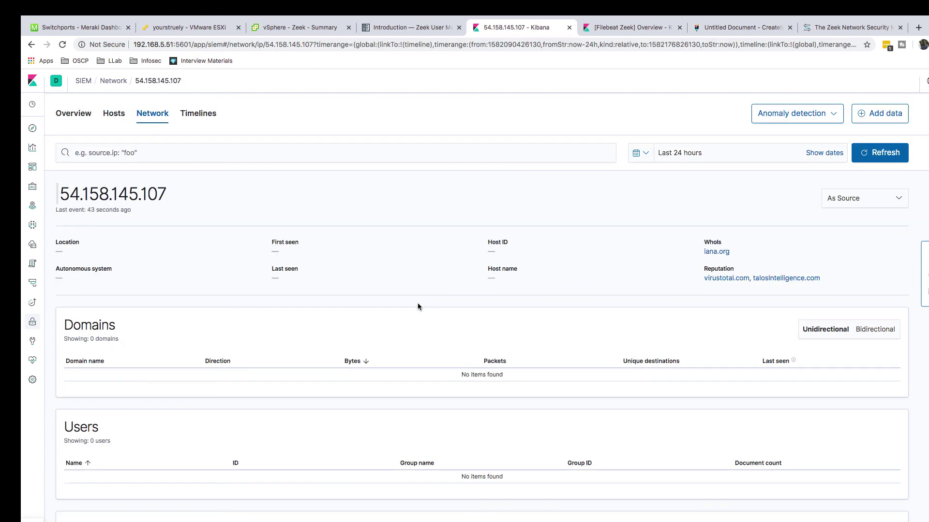
- Look up 54.158.145.107's reputation on talosintelligence.com from the IP details page
scroll(442, 313, down, 3)
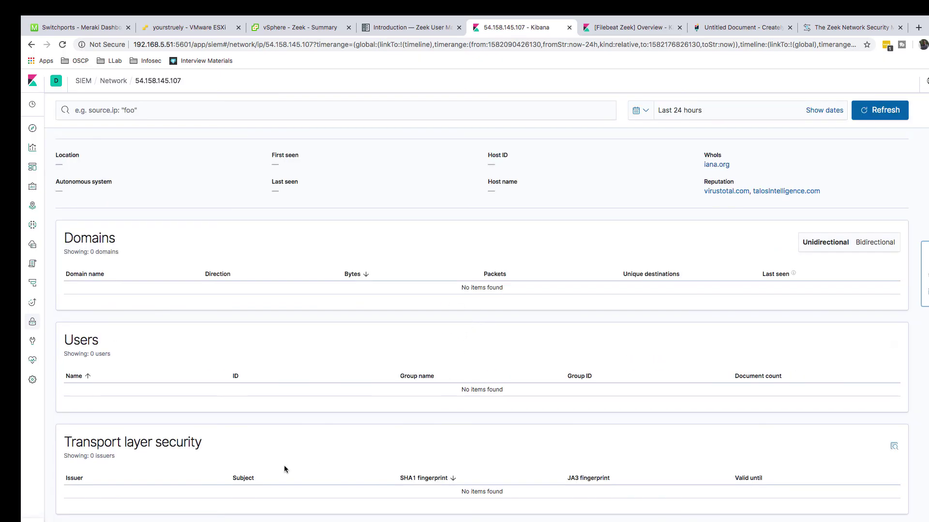
scroll(369, 416, up, 3)
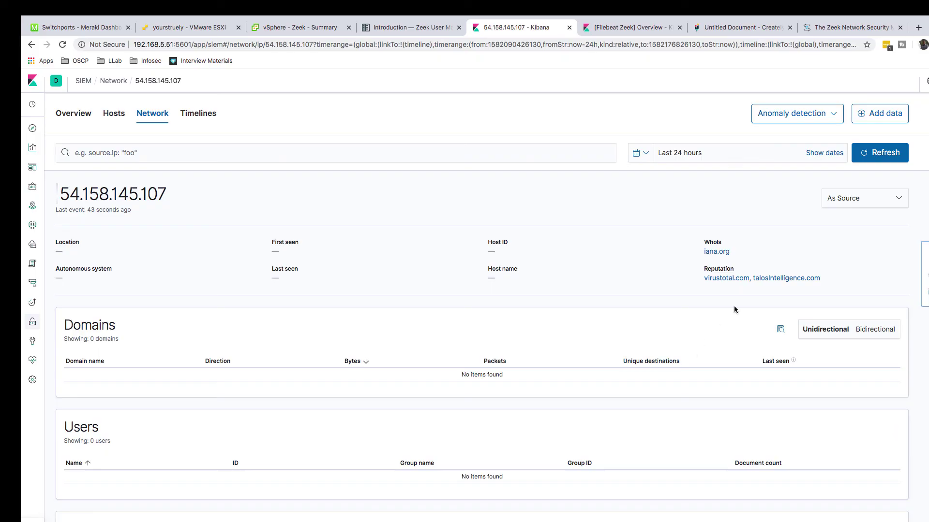
click(763, 279)
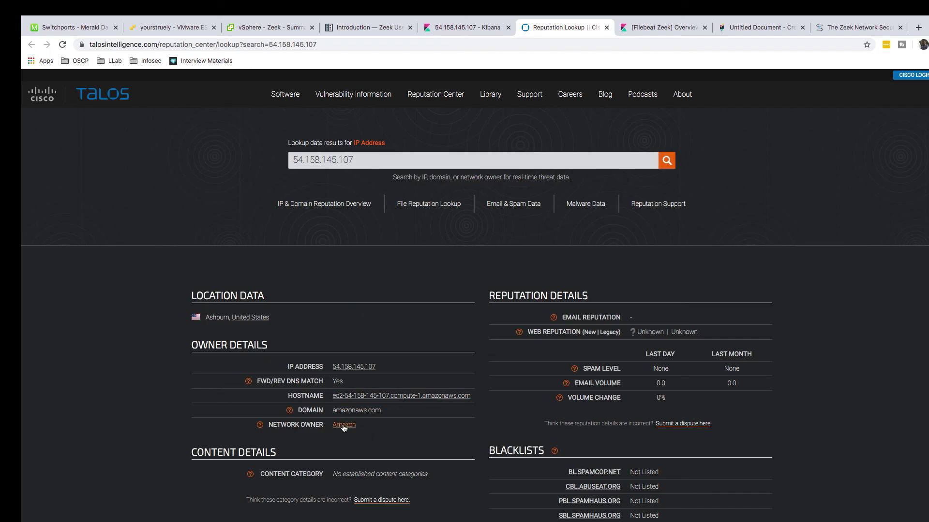
- Check the owner, blacklist and WHOIS details for 54.158.145.107, then close the Talos tab
scroll(353, 377, down, 6)
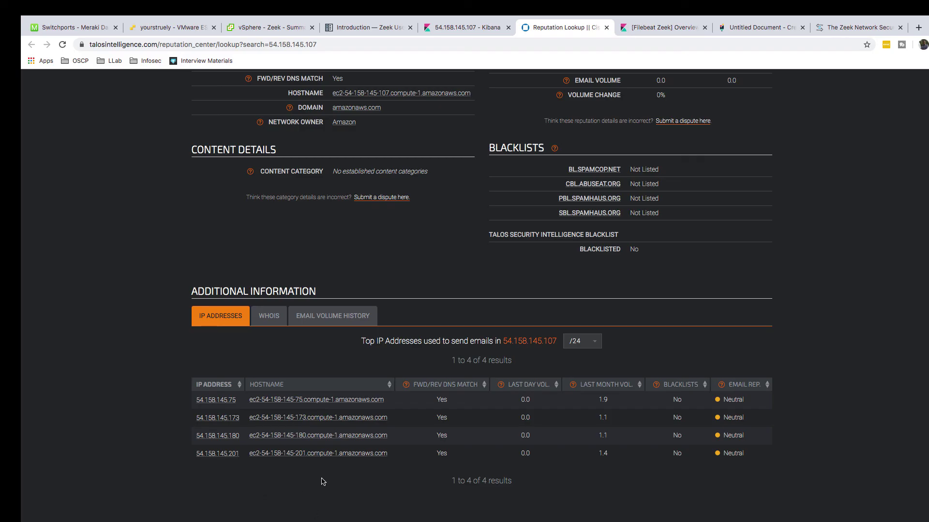
click(269, 315)
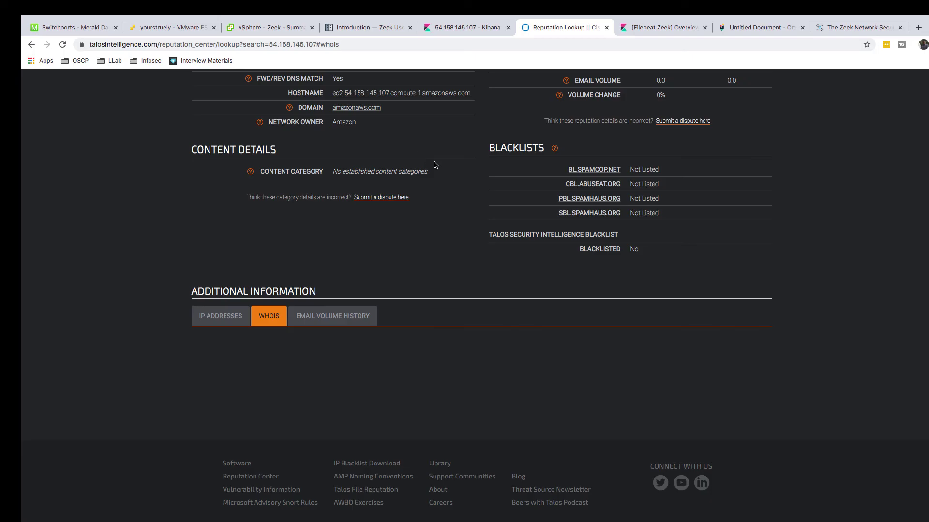
scroll(378, 310, up, 6)
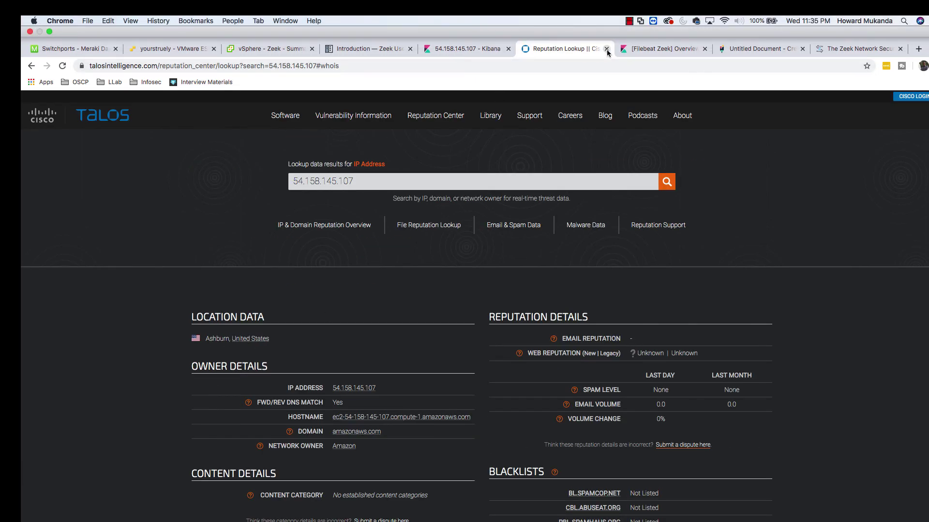
click(607, 49)
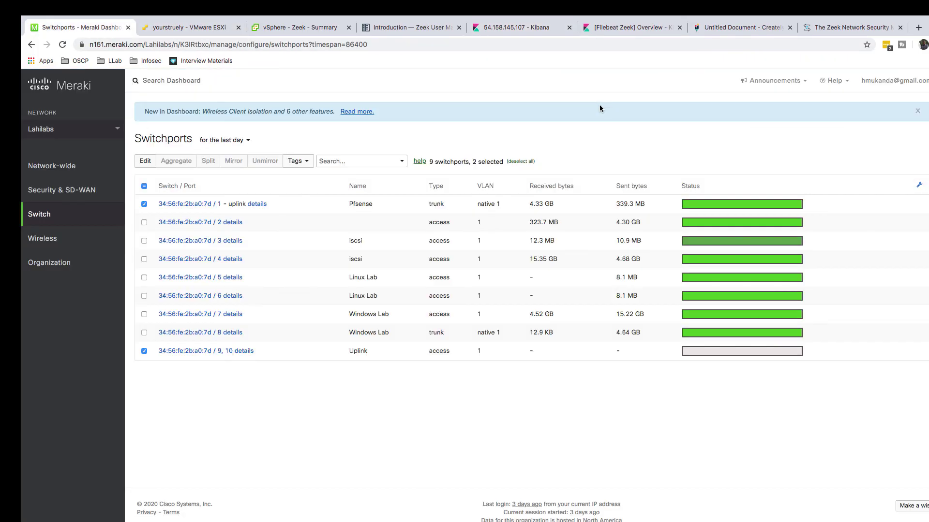
- Bring up the Lahilabs Switchports list showing 9 switchports in Meraki Dashboard
mouse_move(411, 517)
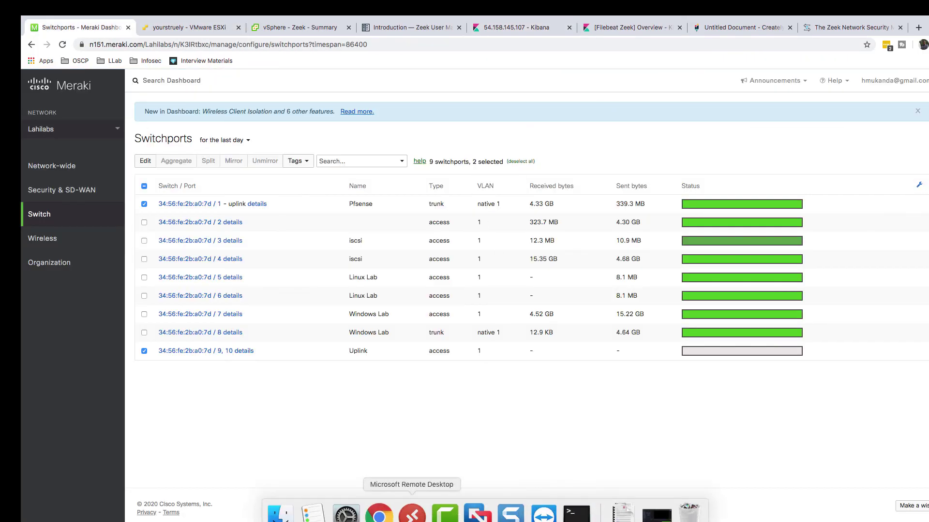